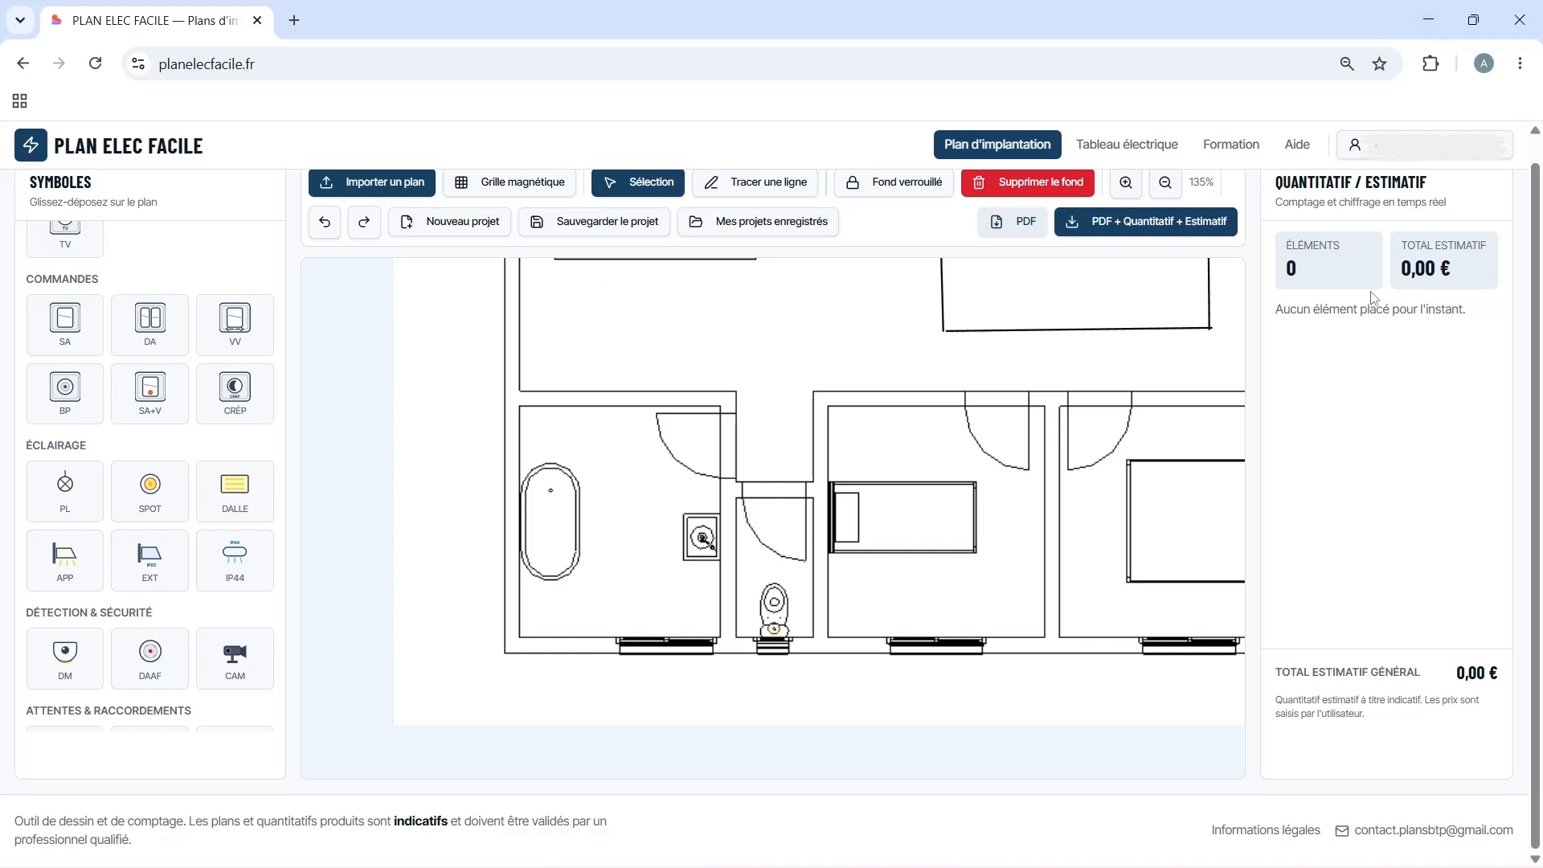
{"action": "scroll", "coordinate": [1398, 244], "scroll_direction": "up", "scroll_amount": 1}
{"action": "left_click_drag", "start_coordinate": [1427, 211], "coordinate": [1271, 204]}
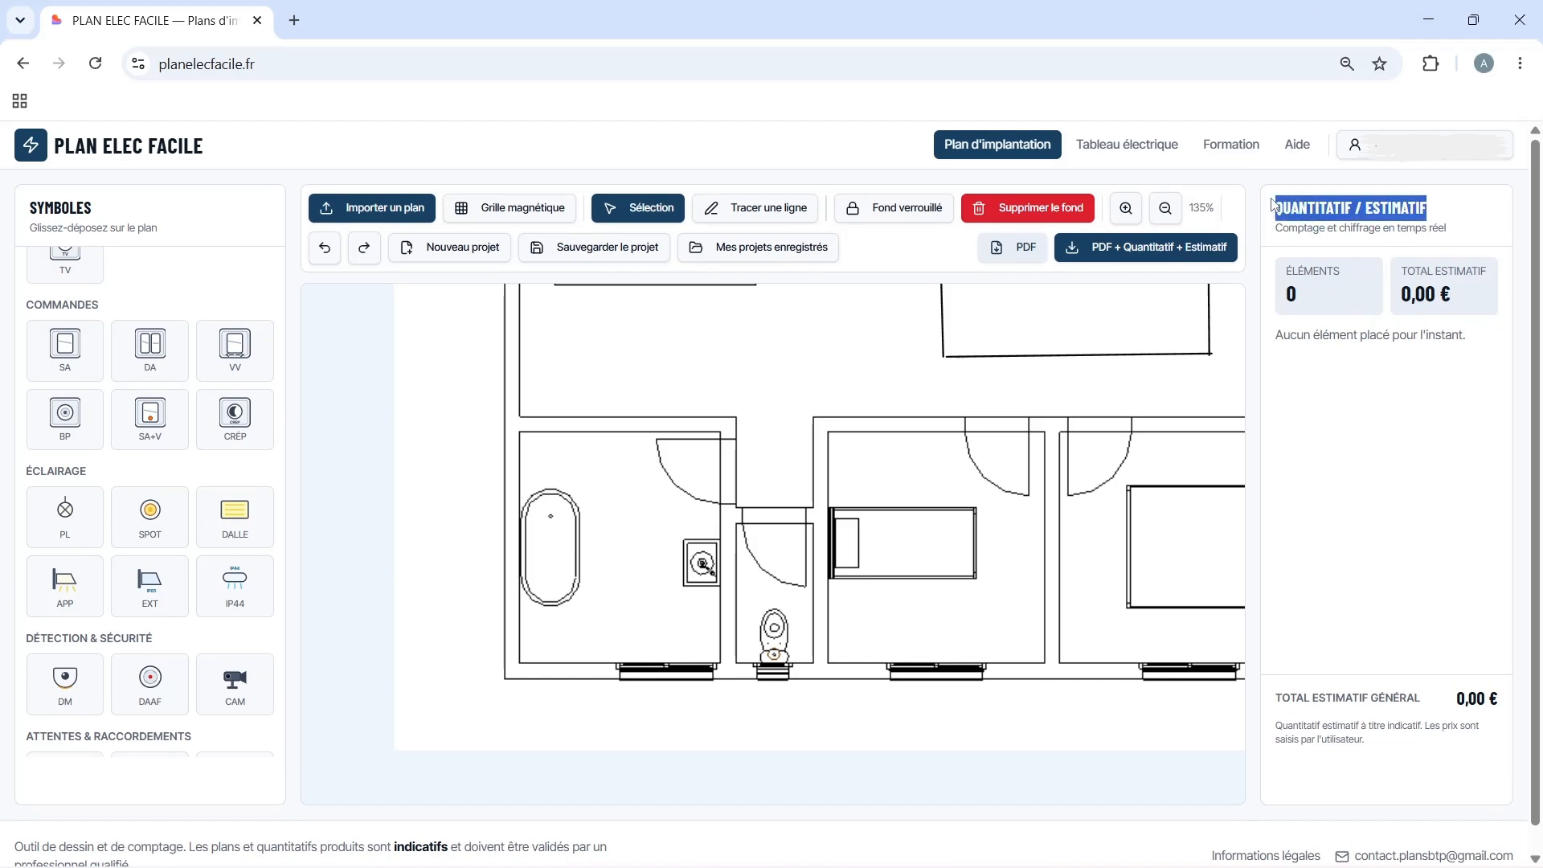
{"action": "left_click", "coordinate": [1360, 484]}
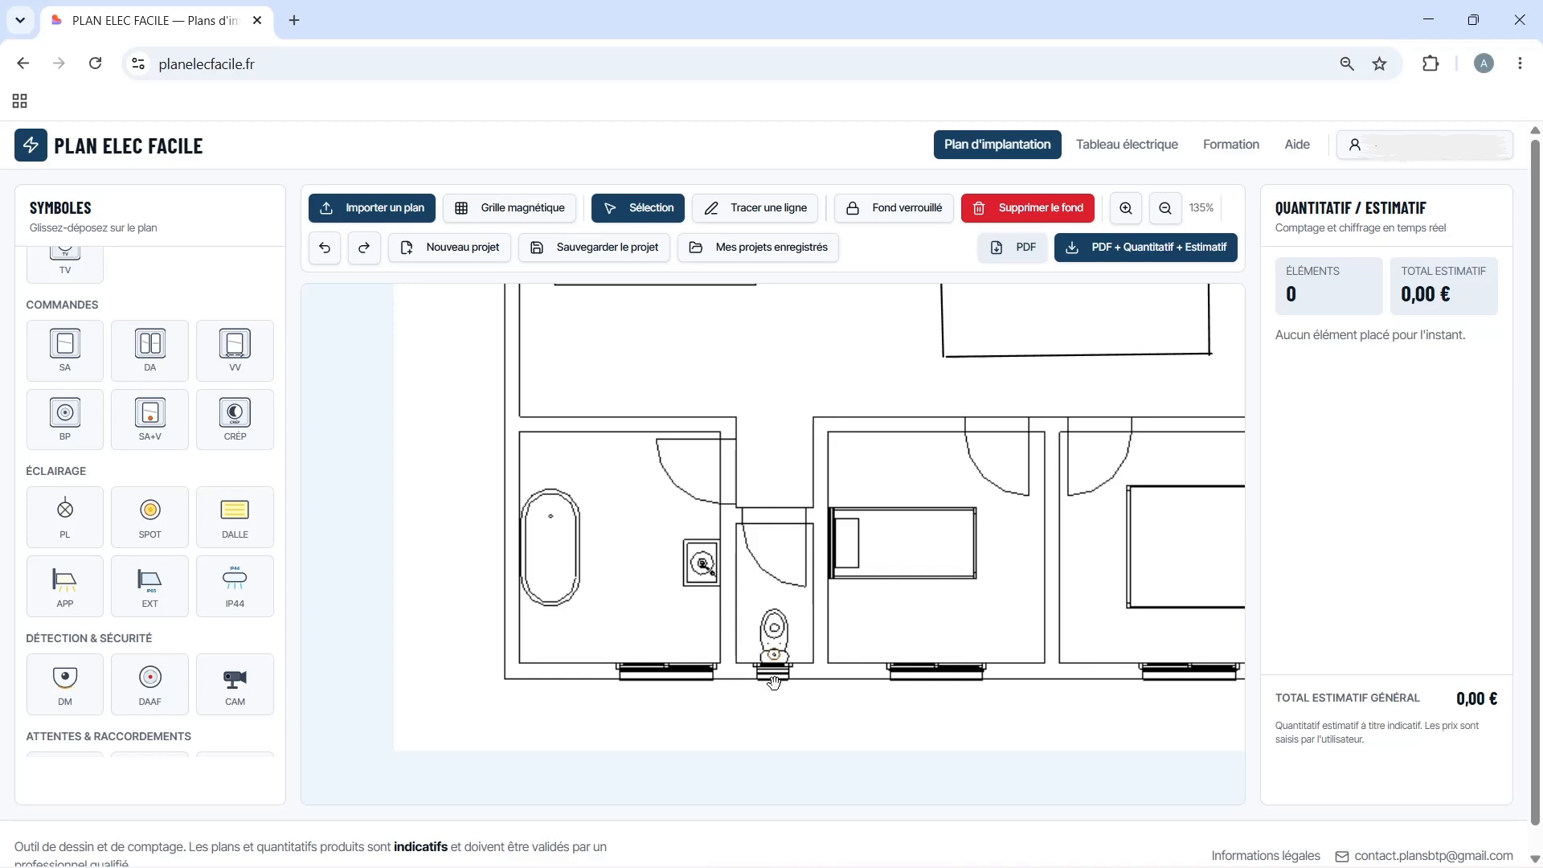
Place a single switch (SA) symbol in the WC on the wall beside the door
{"action": "left_click_drag", "start_coordinate": [64, 358], "coordinate": [731, 594]}
{"action": "scroll", "coordinate": [756, 444], "scroll_direction": "up", "scroll_amount": 3}
{"action": "left_click", "coordinate": [742, 550]}
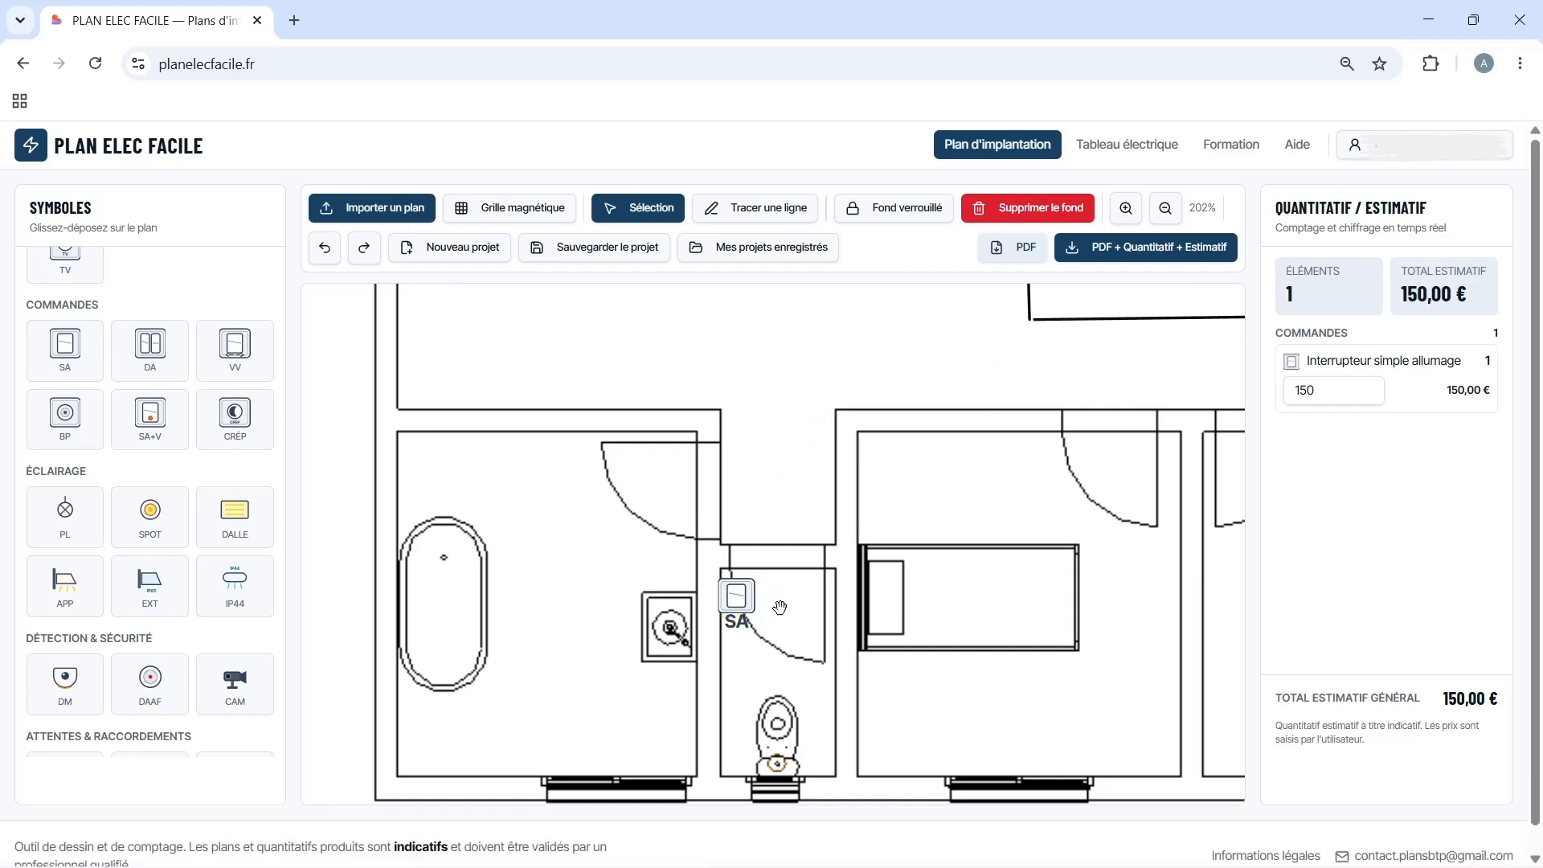
Place a ceiling light point (PL) symbol in the WC, just above the toilet
{"action": "scroll", "coordinate": [158, 549], "scroll_direction": "down", "scroll_amount": 1}
{"action": "scroll", "coordinate": [158, 550], "scroll_direction": "down", "scroll_amount": 3}
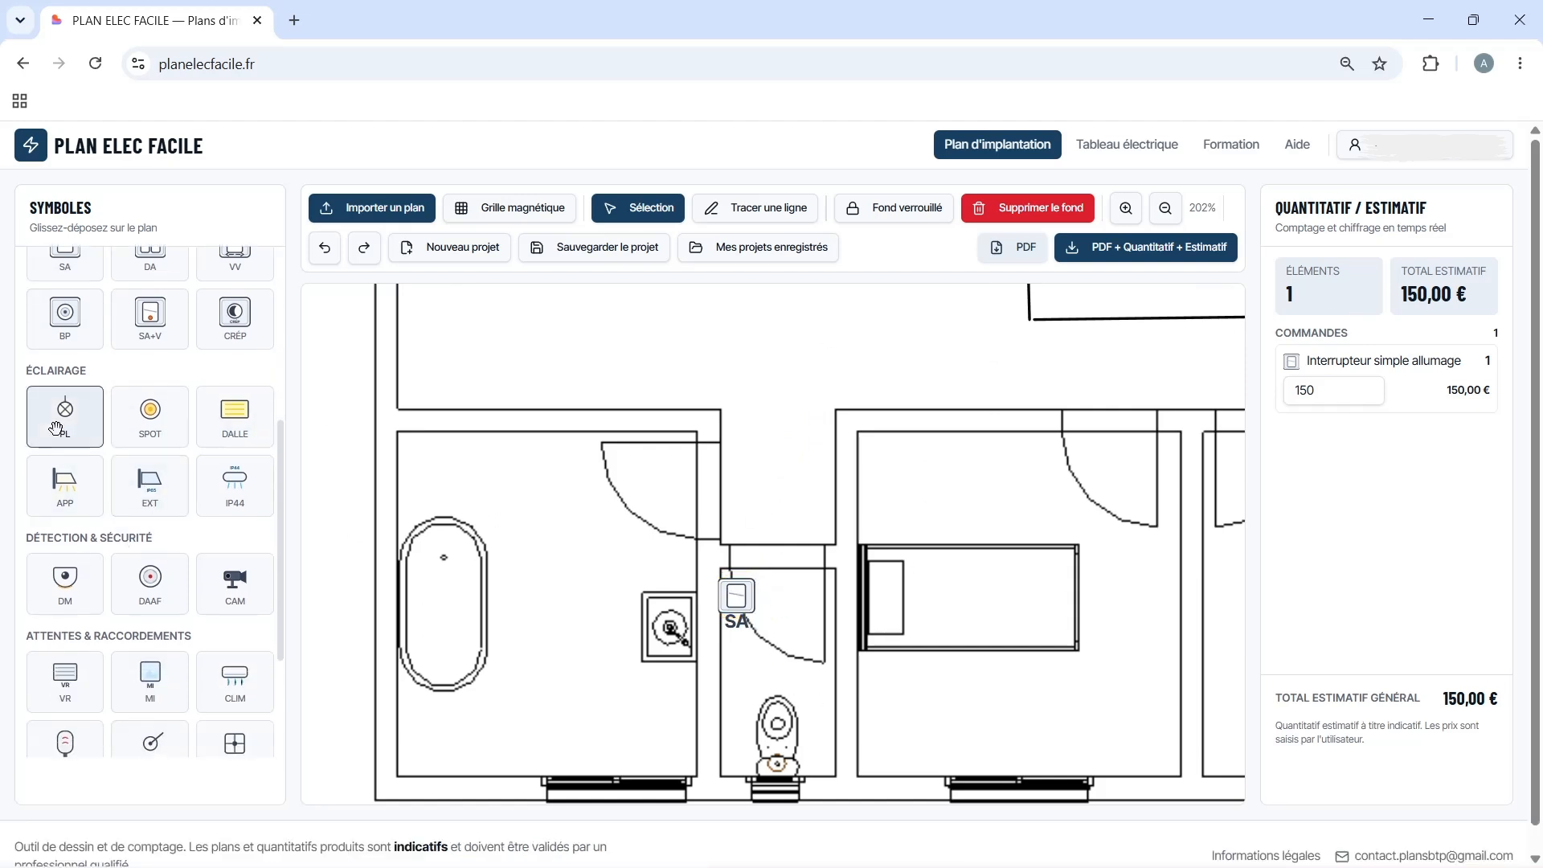
{"action": "left_click_drag", "start_coordinate": [64, 414], "coordinate": [780, 677]}
{"action": "left_click", "coordinate": [835, 458]}
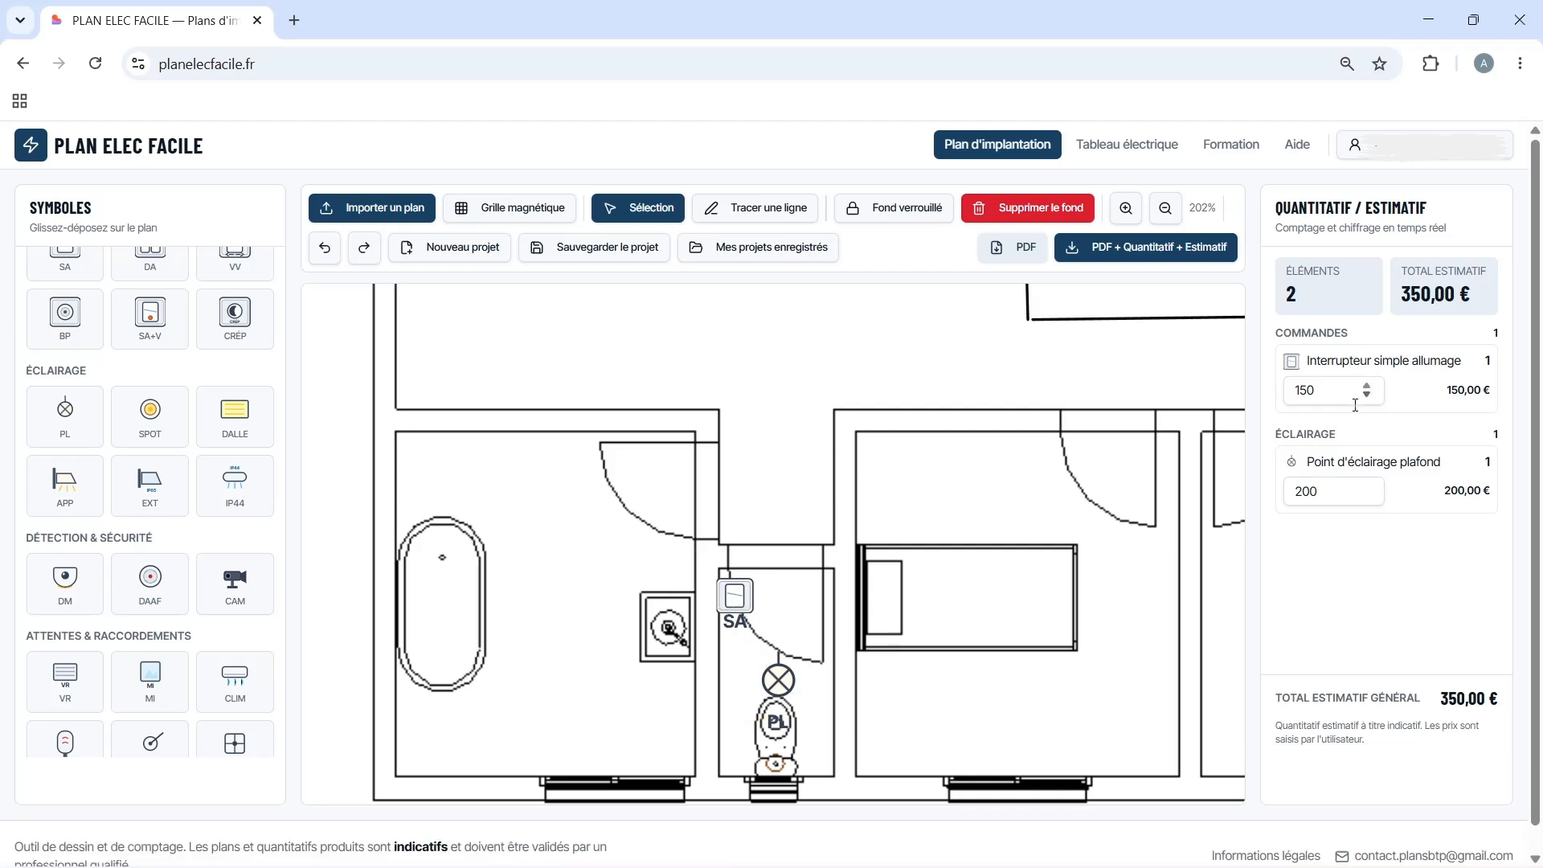
Set the unit price of the Interrupteur simple allumage to 500
{"action": "left_click", "coordinate": [1325, 398]}
{"action": "left_click", "coordinate": [1330, 492]}
{"action": "left_click", "coordinate": [1323, 391]}
{"action": "left_click", "coordinate": [1346, 495]}
{"action": "left_click", "coordinate": [1296, 405]}
{"action": "double_click", "coordinate": [1296, 405]}
{"action": "type", "text": "500"}
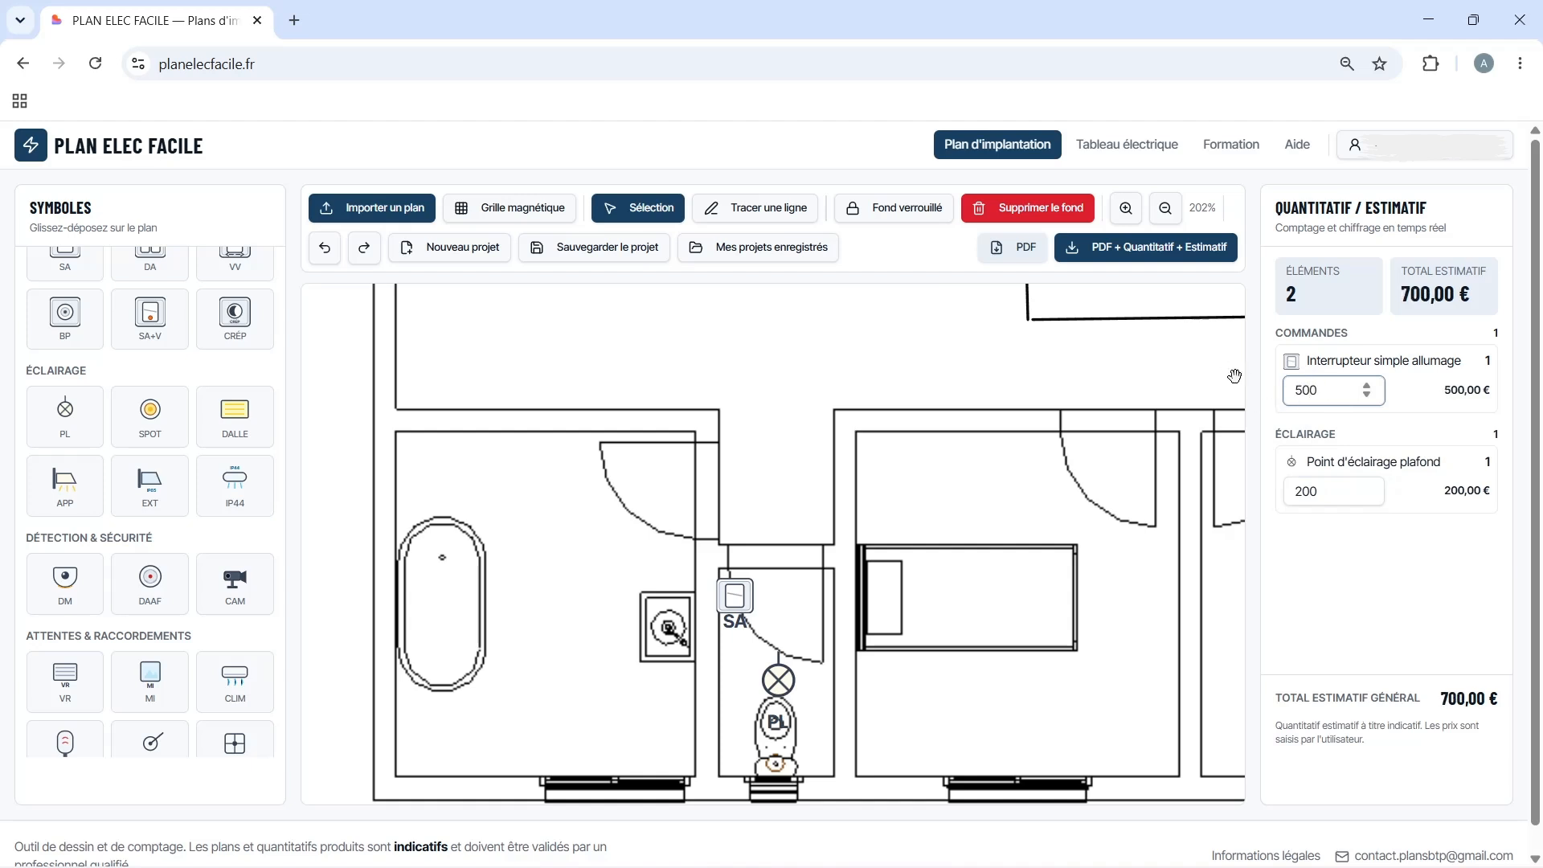
Replace the unit price of the Interrupteur simple allumage with 100
{"action": "key", "text": "BackSpace"}
{"action": "key", "text": "BackSpace"}
{"action": "key", "text": "BackSpace"}
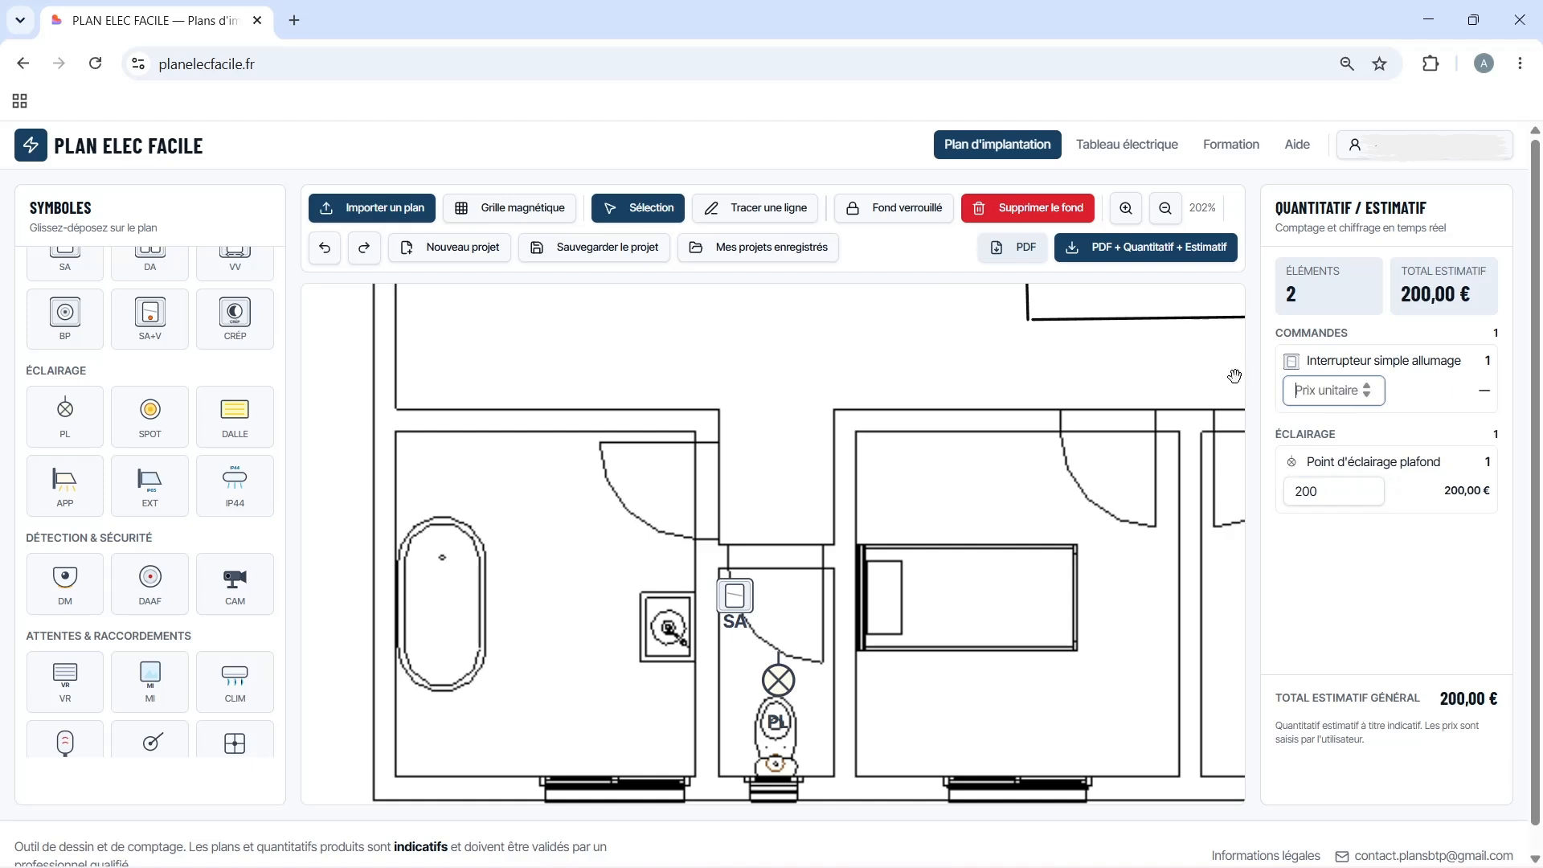
{"action": "type", "text": "100"}
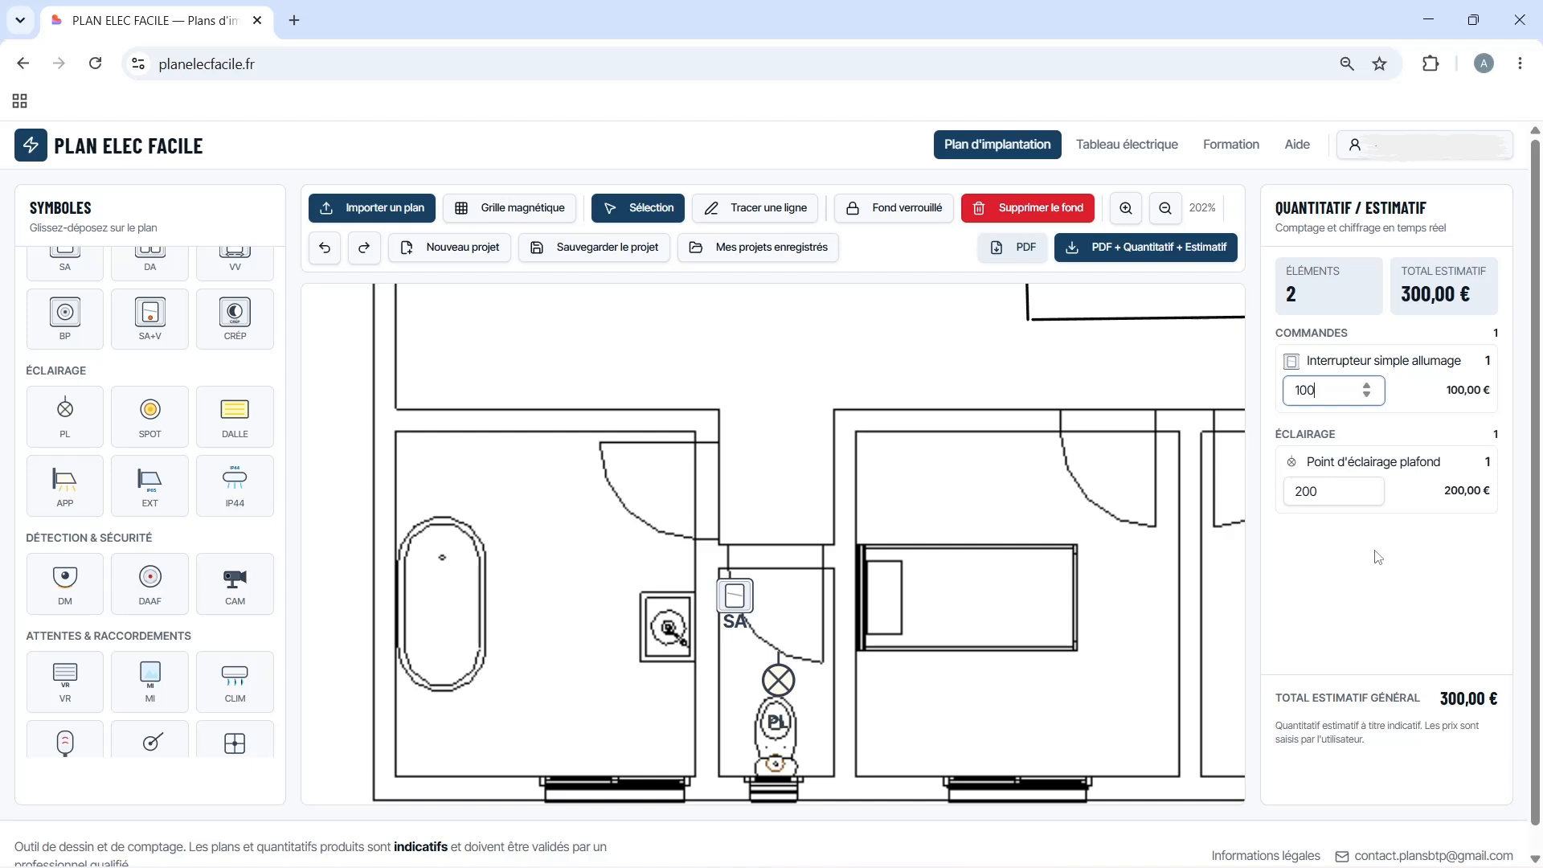
{"action": "left_click", "coordinate": [1377, 556]}
Draw a red line linking the SA switch to the PL ceiling light in the WC, then return to selection mode
{"action": "left_click", "coordinate": [771, 211]}
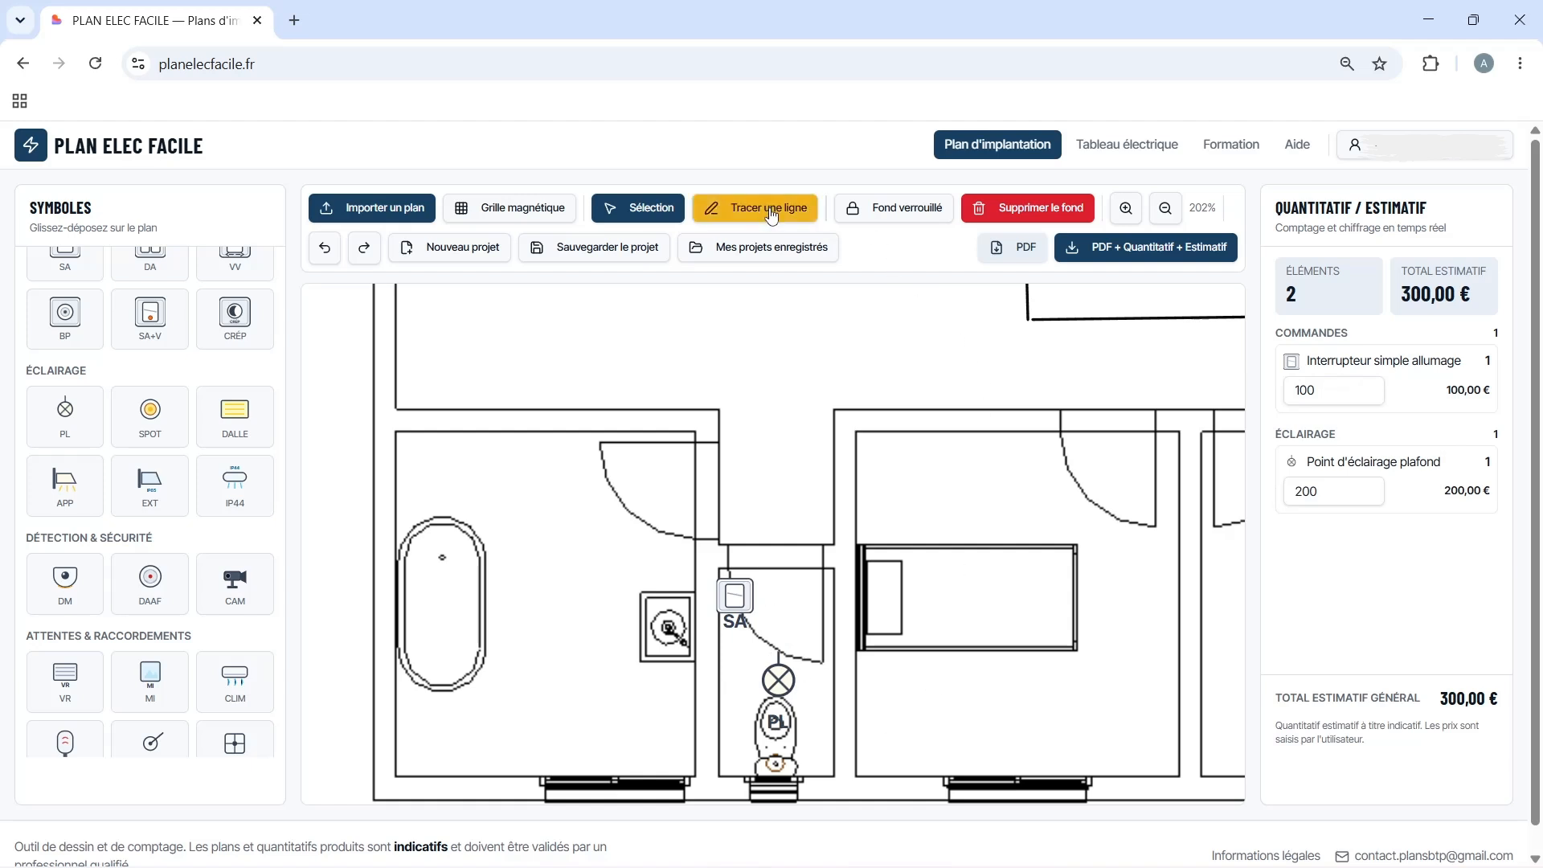
{"action": "left_click", "coordinate": [771, 211]}
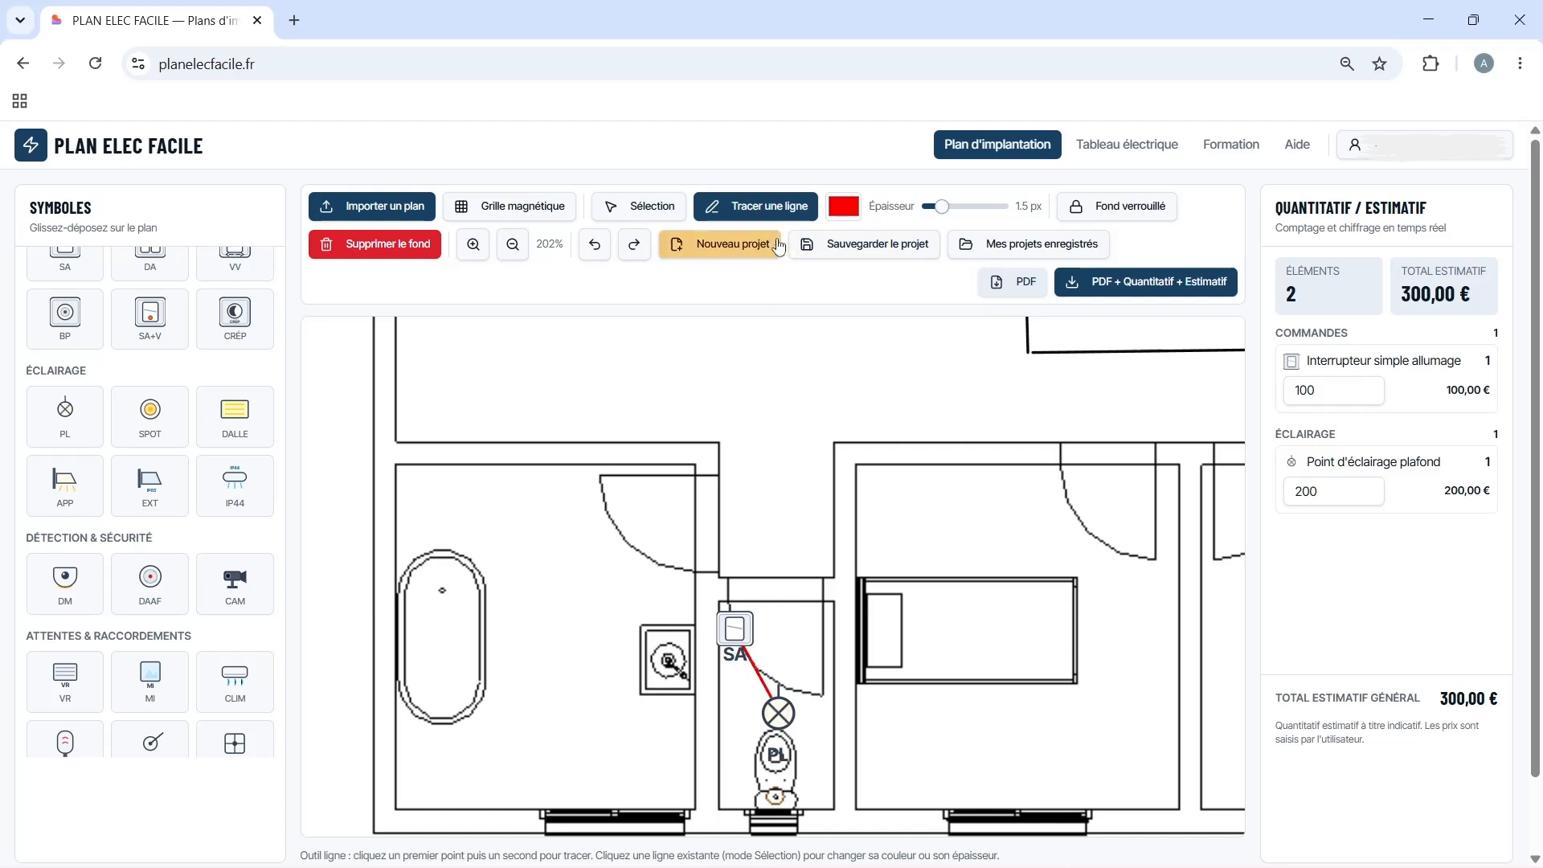
{"action": "left_click", "coordinate": [638, 206]}
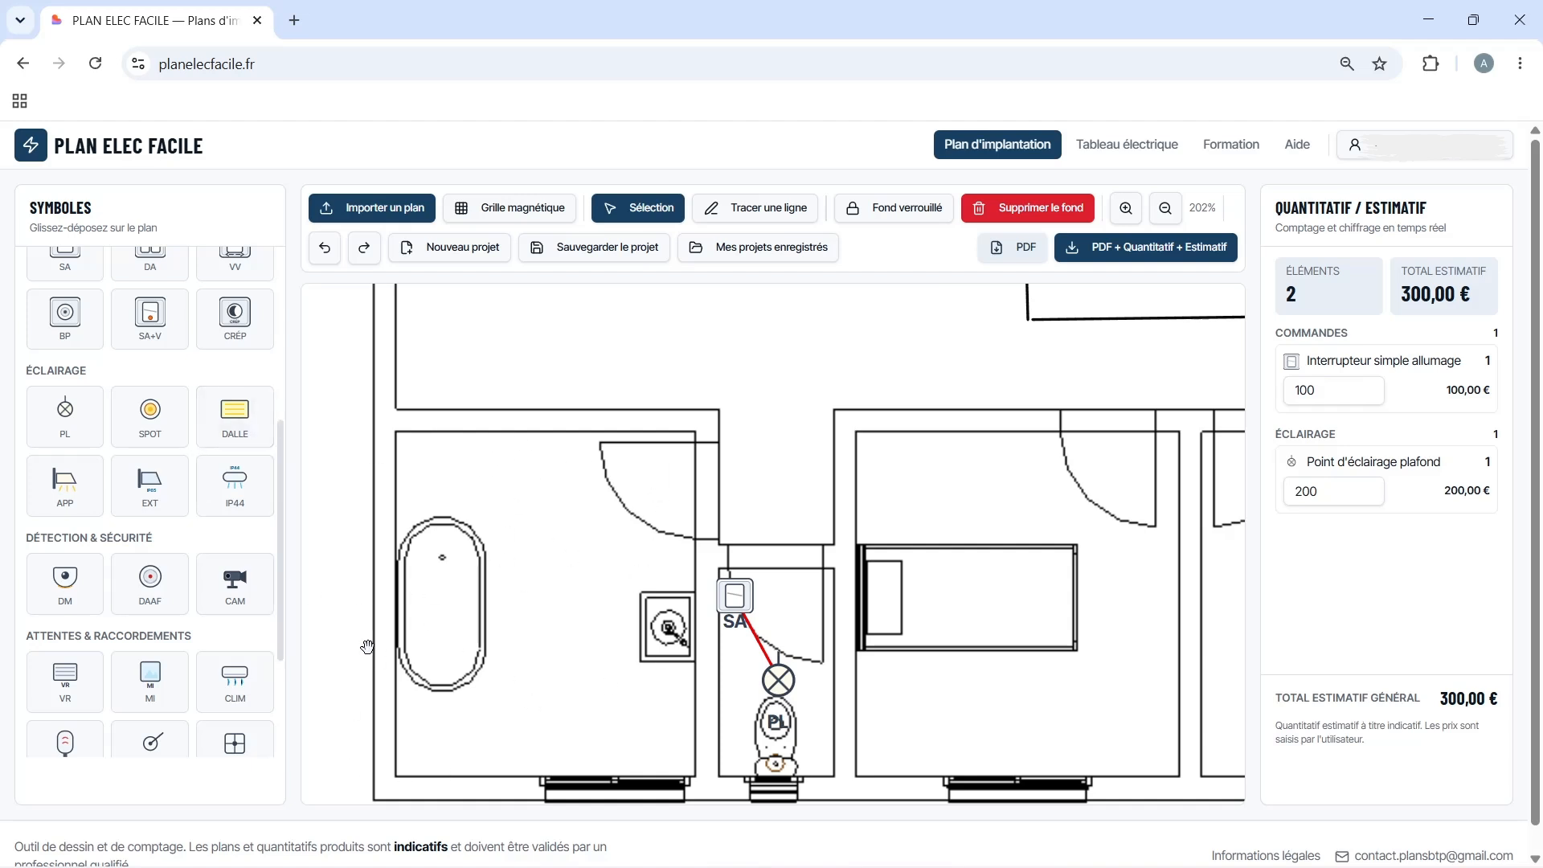
Place a double switch (DA) symbol in the bathroom on the wall beside the door, above the washbasin
{"action": "scroll", "coordinate": [211, 465], "scroll_direction": "up", "scroll_amount": 5}
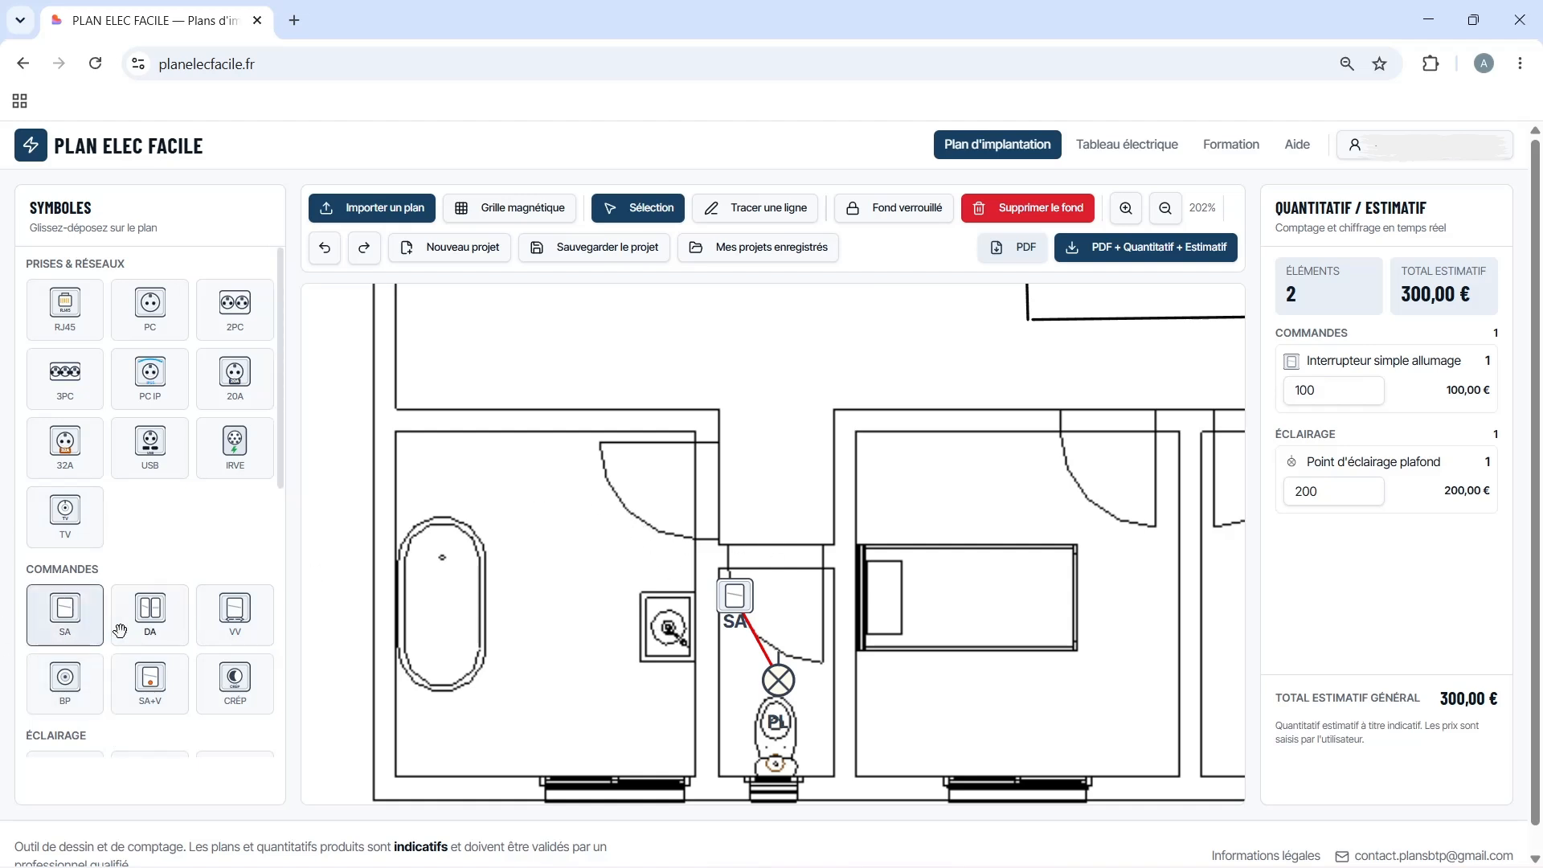
{"action": "left_click_drag", "start_coordinate": [150, 615], "coordinate": [680, 547]}
{"action": "left_click", "coordinate": [633, 555]}
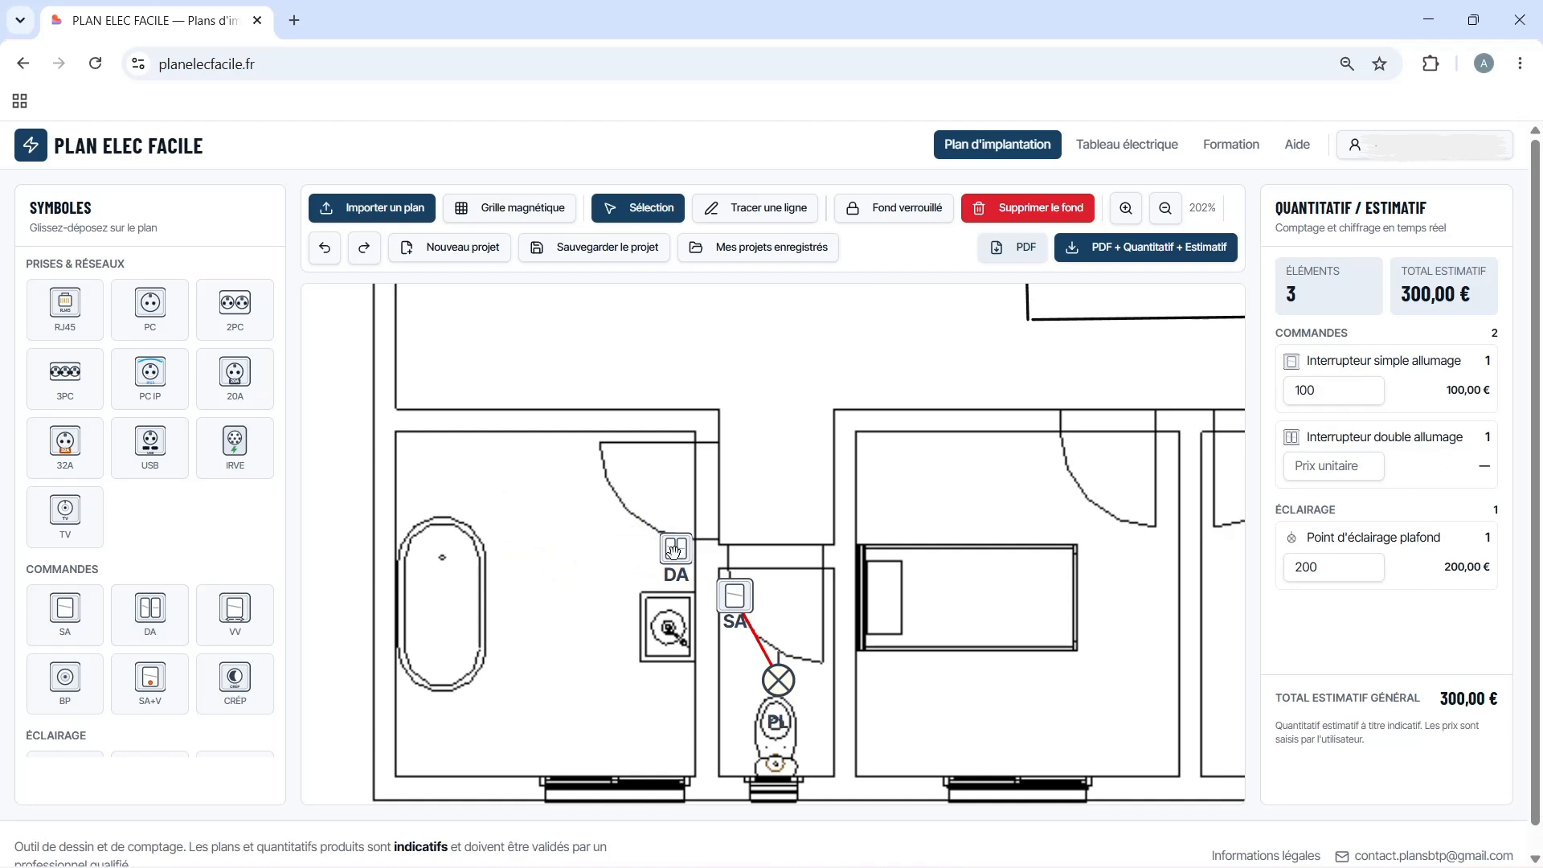
Place an LED mirror connection (MI) symbol on the wall over the bathroom washbasin
{"action": "scroll", "coordinate": [112, 616], "scroll_direction": "down", "scroll_amount": 4}
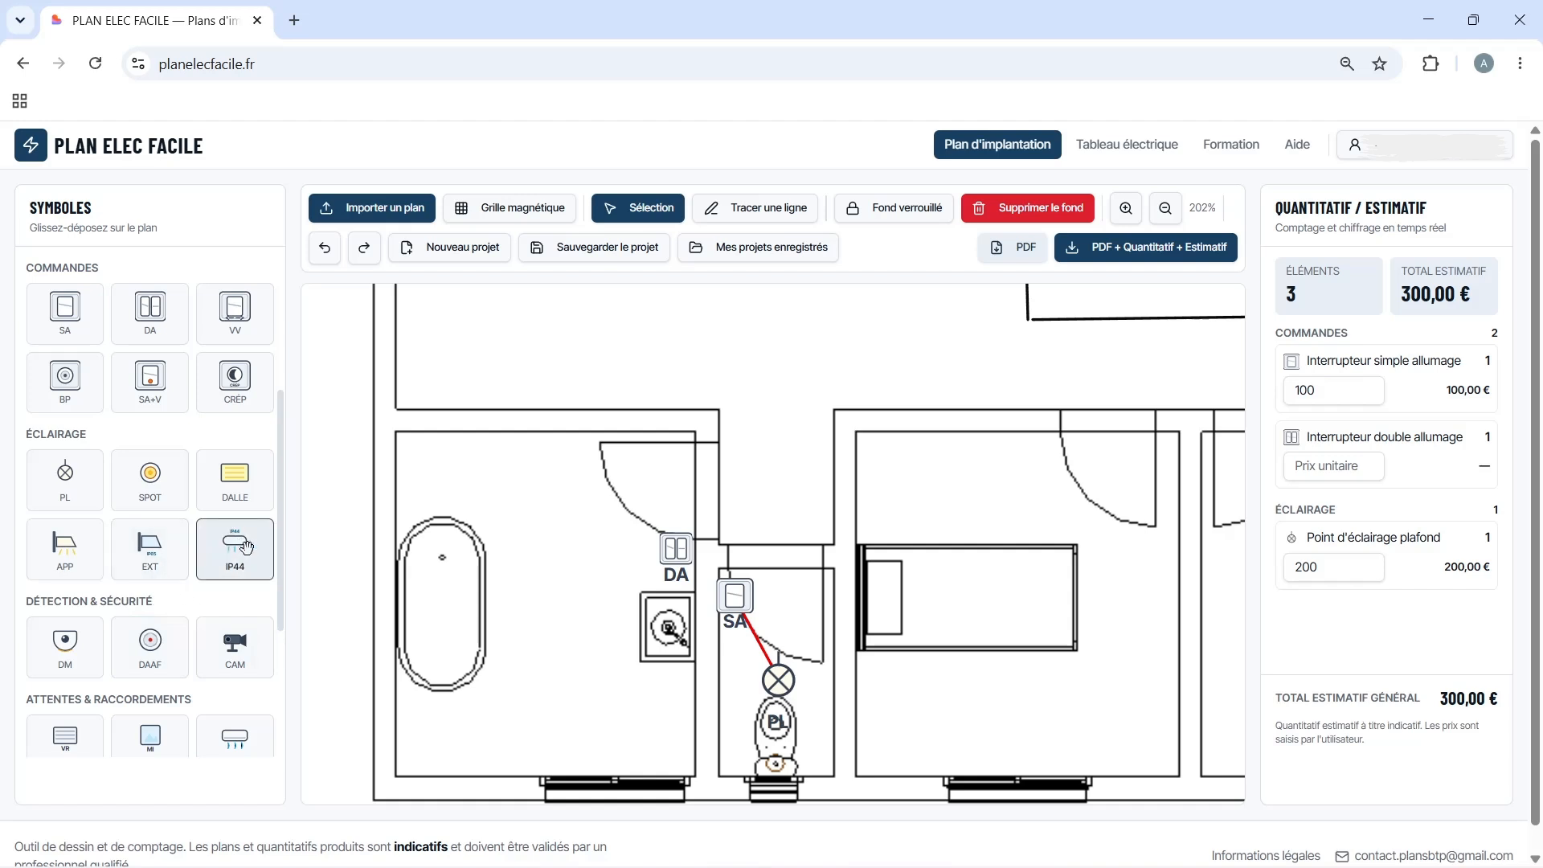
{"action": "scroll", "coordinate": [135, 615], "scroll_direction": "down", "scroll_amount": 1}
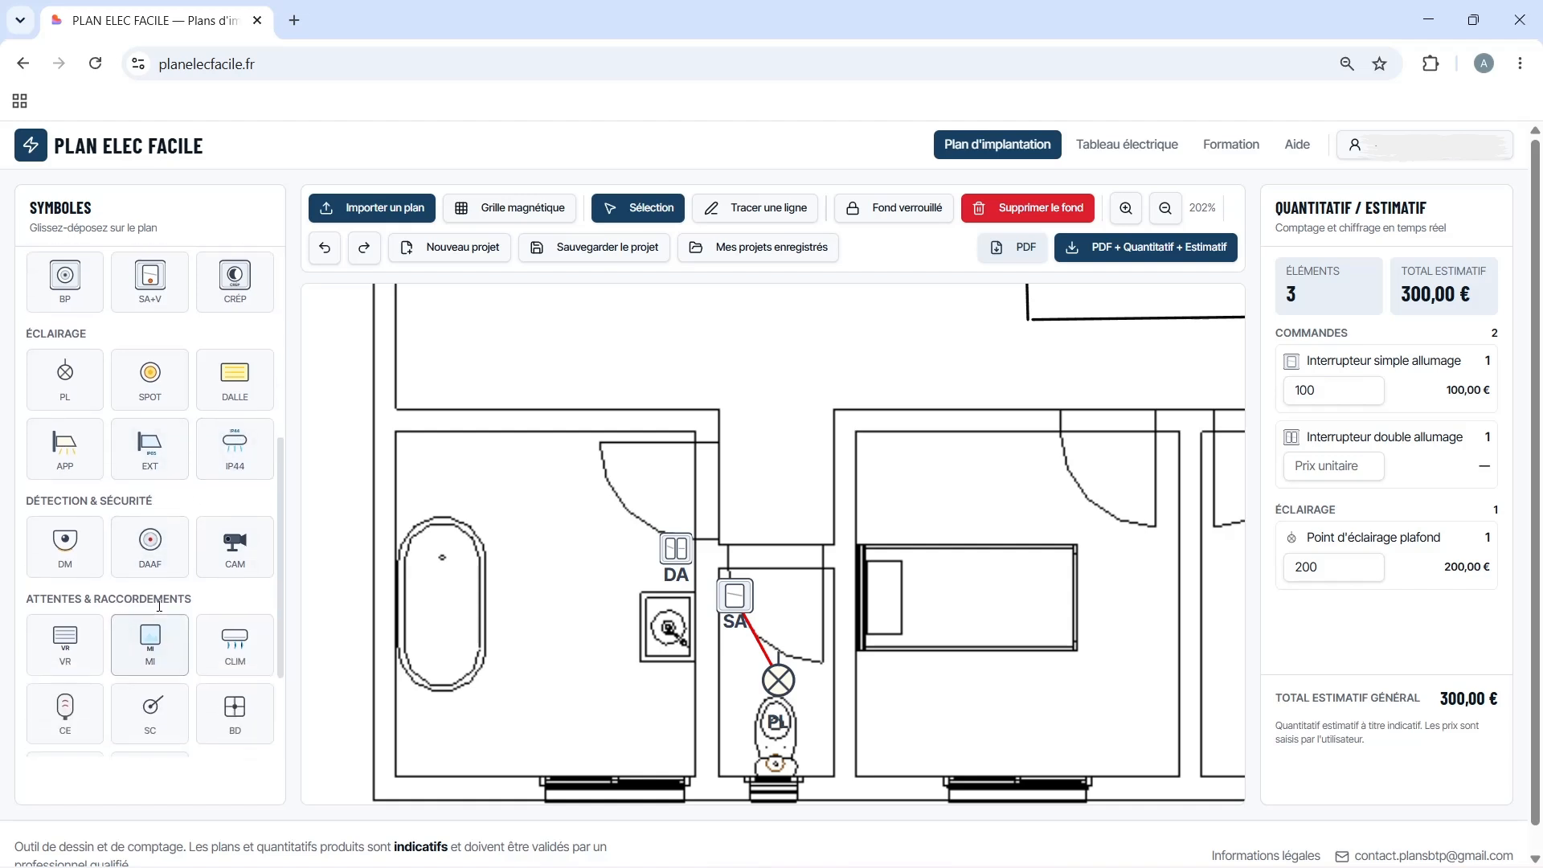
{"action": "left_click_drag", "start_coordinate": [146, 652], "coordinate": [682, 619]}
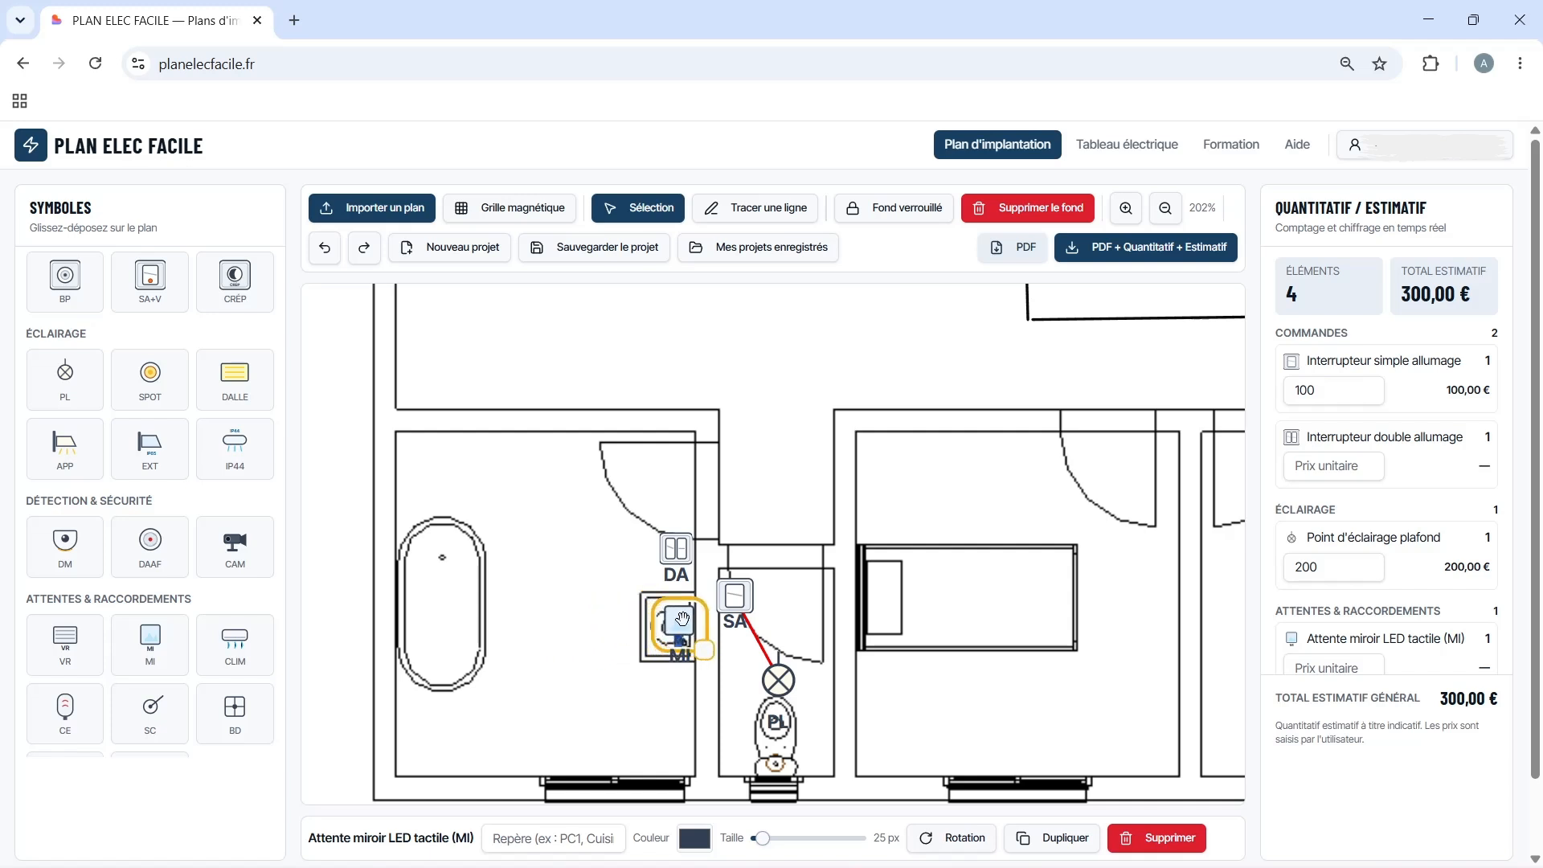
{"action": "left_click", "coordinate": [545, 618]}
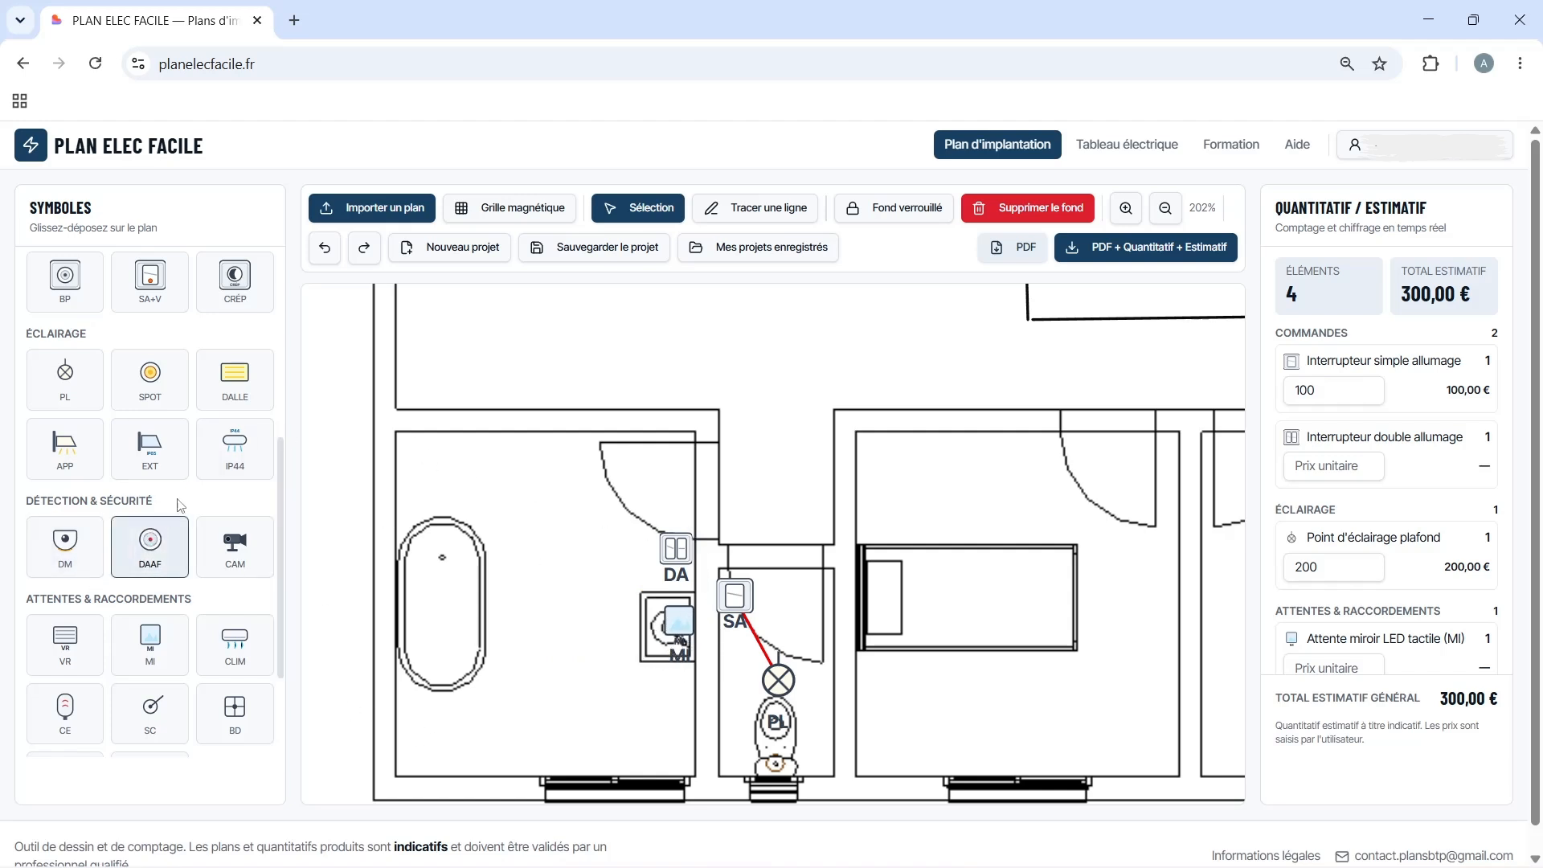
Place an IP44 bathroom wall light symbol between the bathtub and the washbasin and adjust its position
{"action": "scroll", "coordinate": [68, 419], "scroll_direction": "up", "scroll_amount": 5}
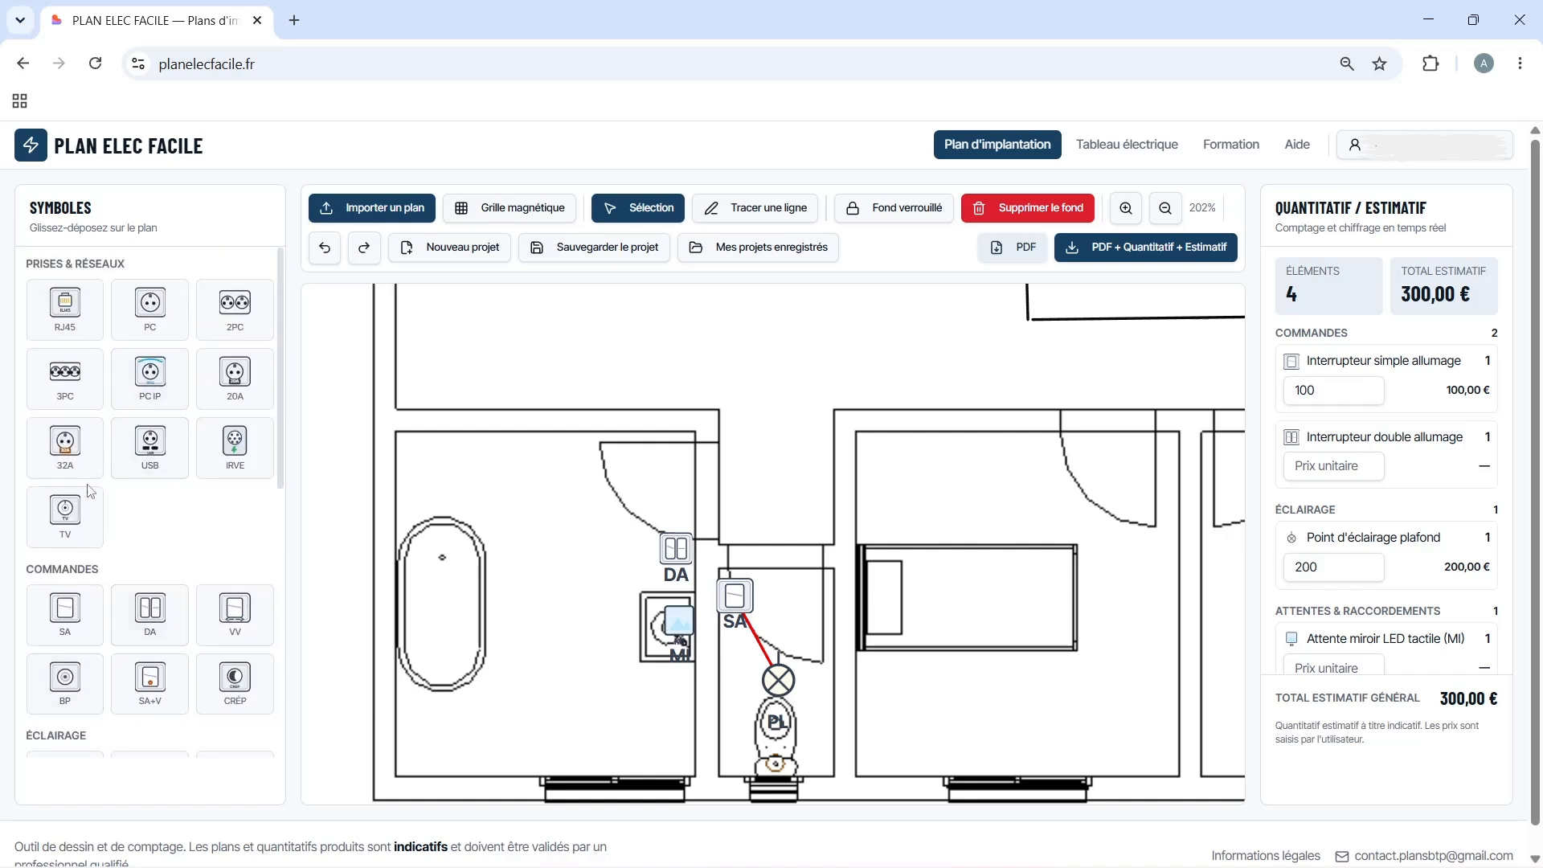
{"action": "scroll", "coordinate": [72, 554], "scroll_direction": "down", "scroll_amount": 4}
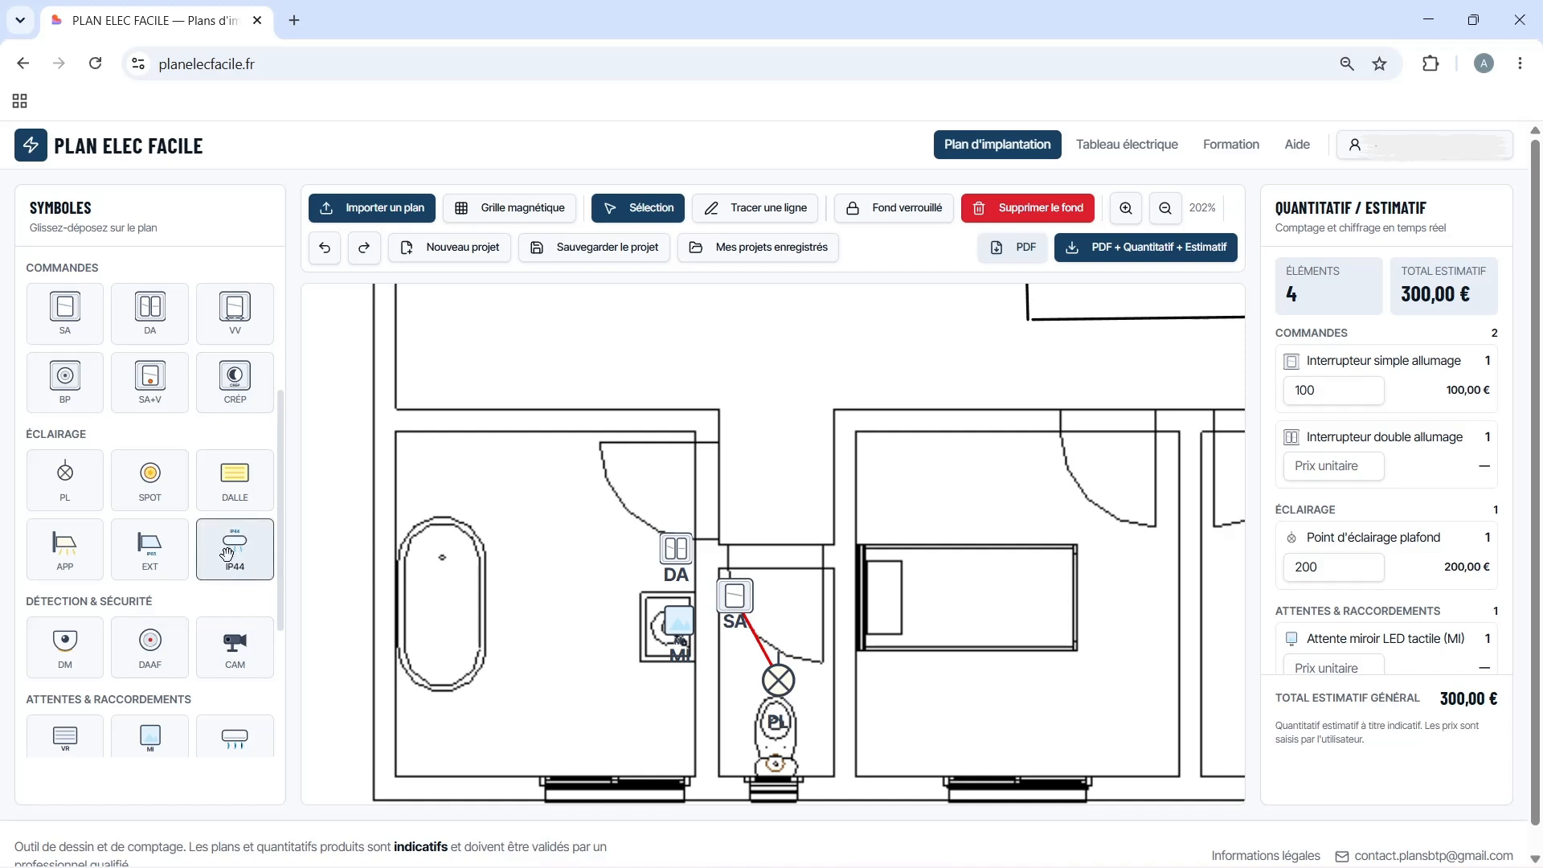
{"action": "left_click_drag", "start_coordinate": [226, 554], "coordinate": [586, 656]}
{"action": "left_click_drag", "start_coordinate": [553, 601], "coordinate": [565, 600]}
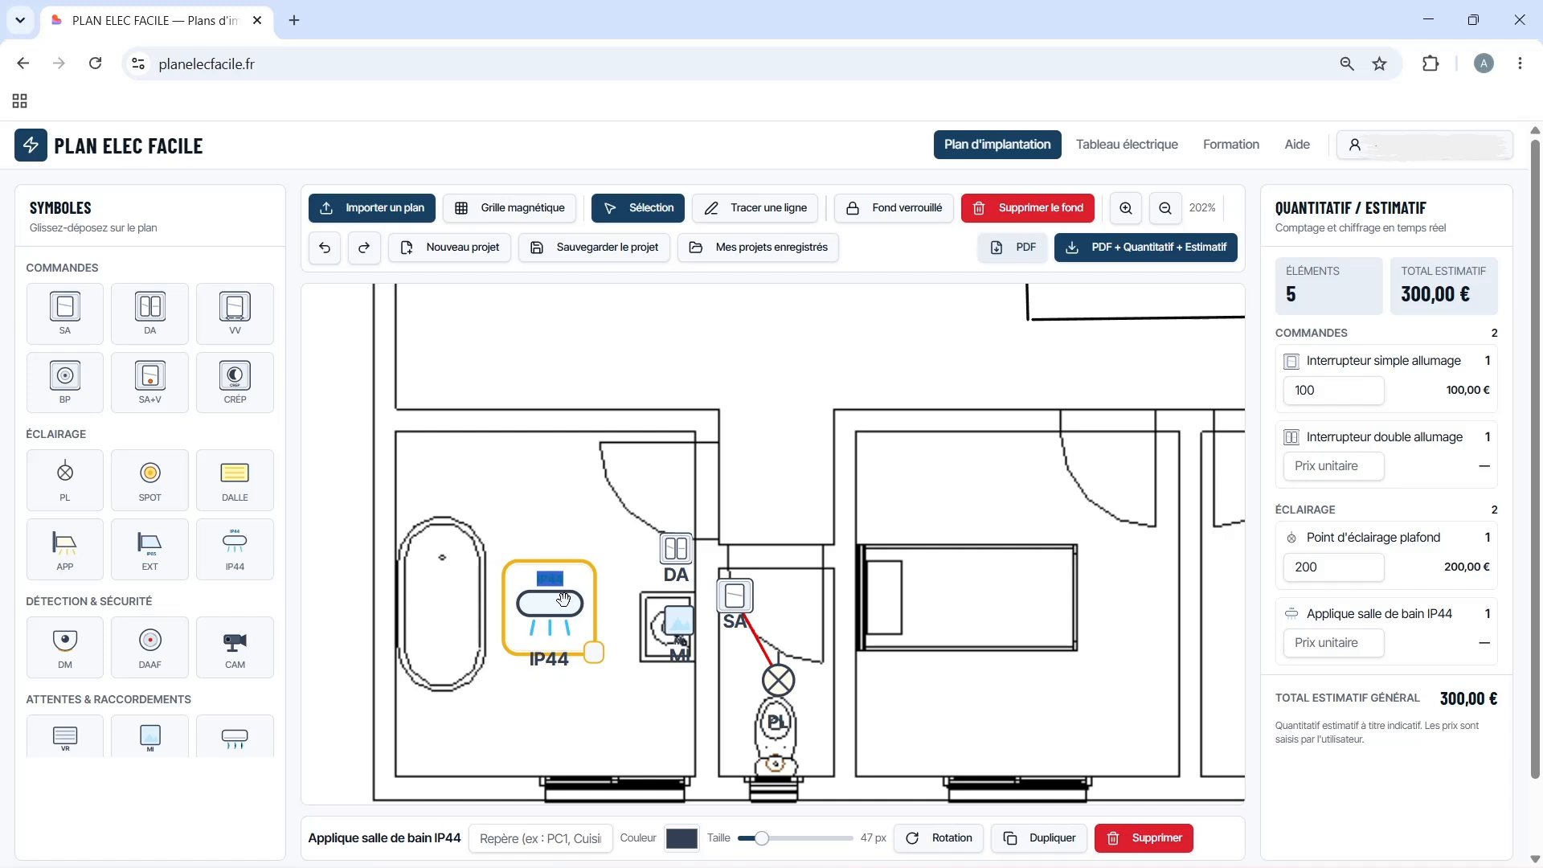
{"action": "left_click", "coordinate": [545, 480]}
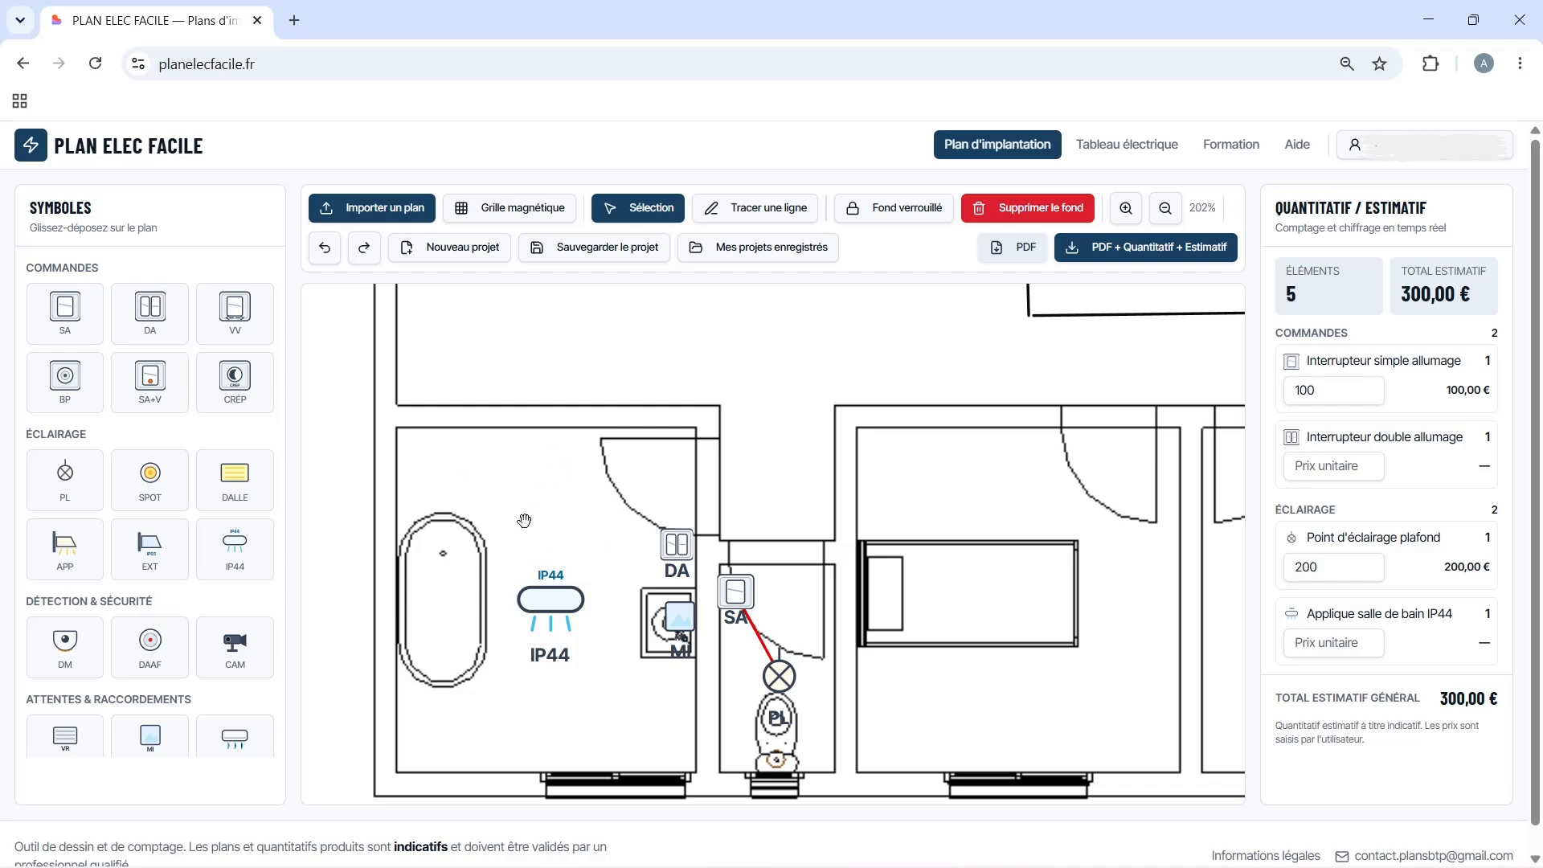
{"action": "left_click_drag", "start_coordinate": [551, 604], "coordinate": [549, 602]}
{"action": "left_click_drag", "start_coordinate": [549, 520], "coordinate": [550, 522]}
{"action": "left_click_drag", "start_coordinate": [550, 606], "coordinate": [549, 604]}
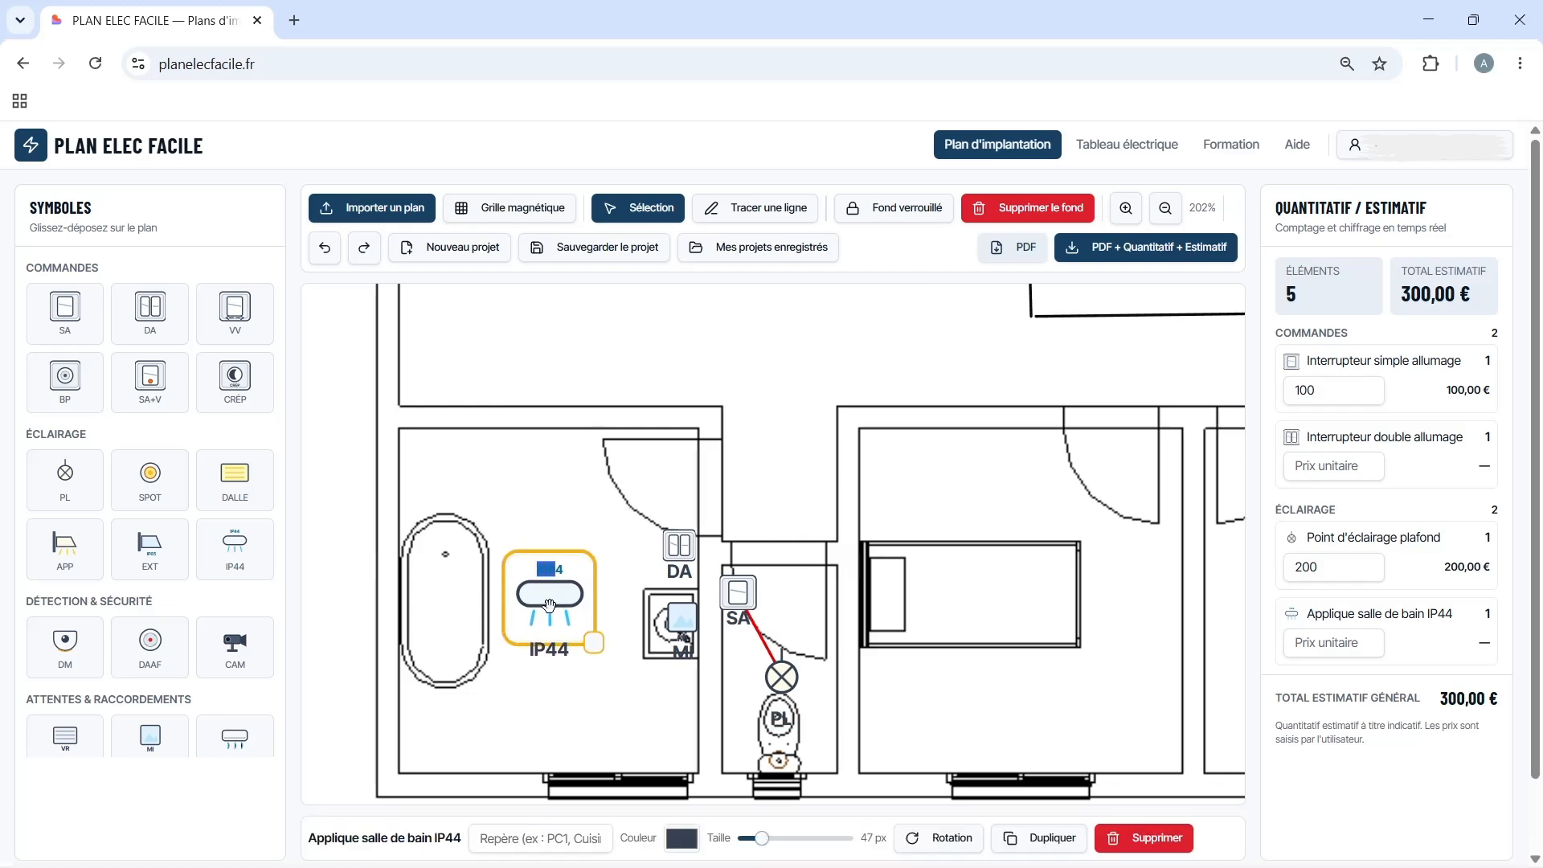
{"action": "left_click", "coordinate": [557, 487]}
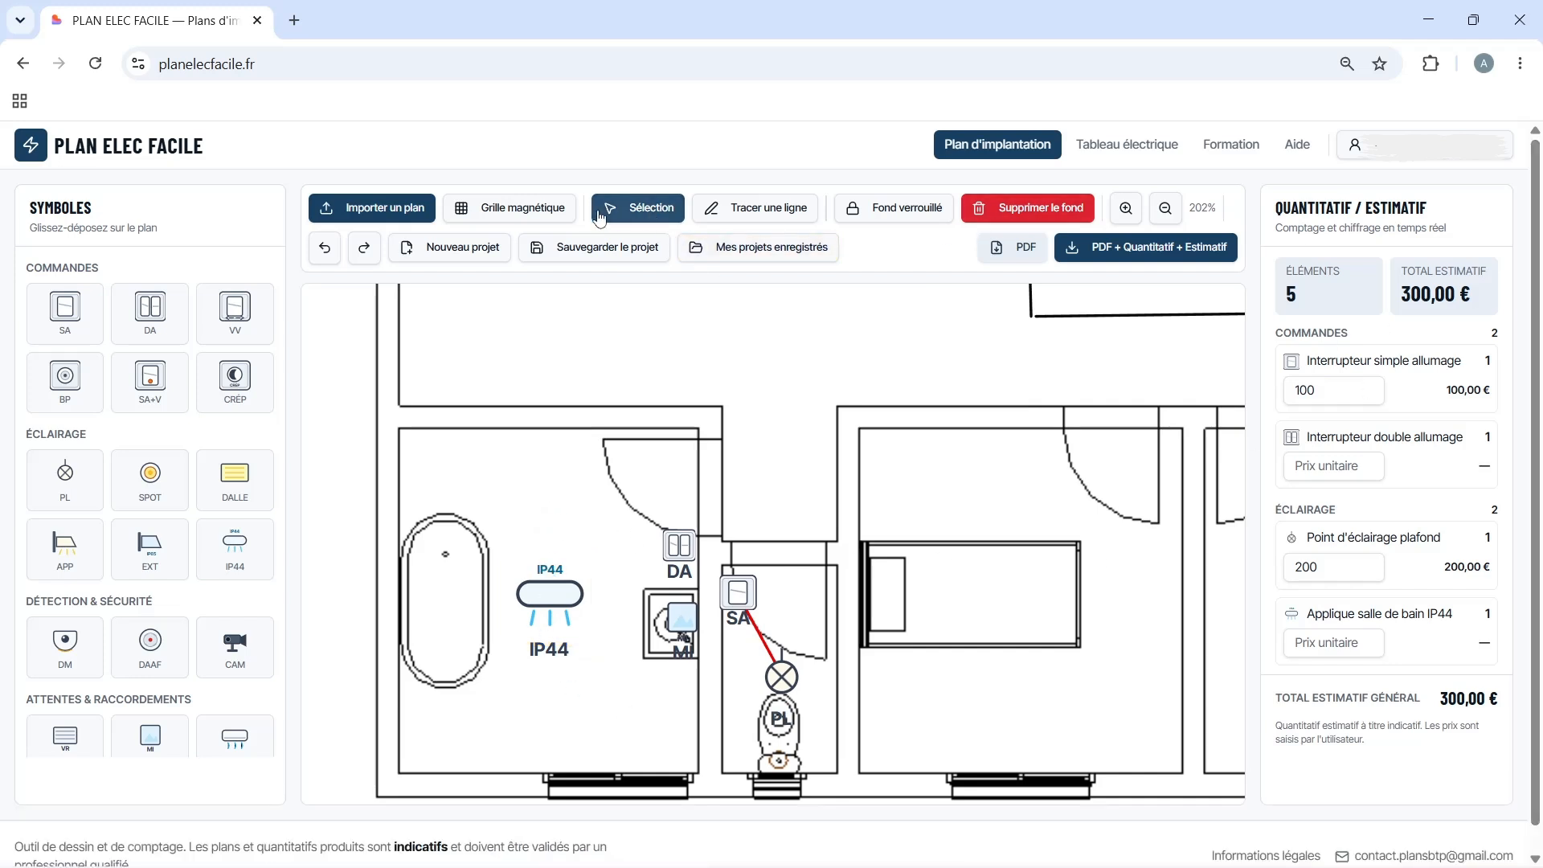
Draw red lines linking the DA switch to the IP44 light and to the MI mirror connection, then return to selection mode
{"action": "left_click", "coordinate": [771, 212]}
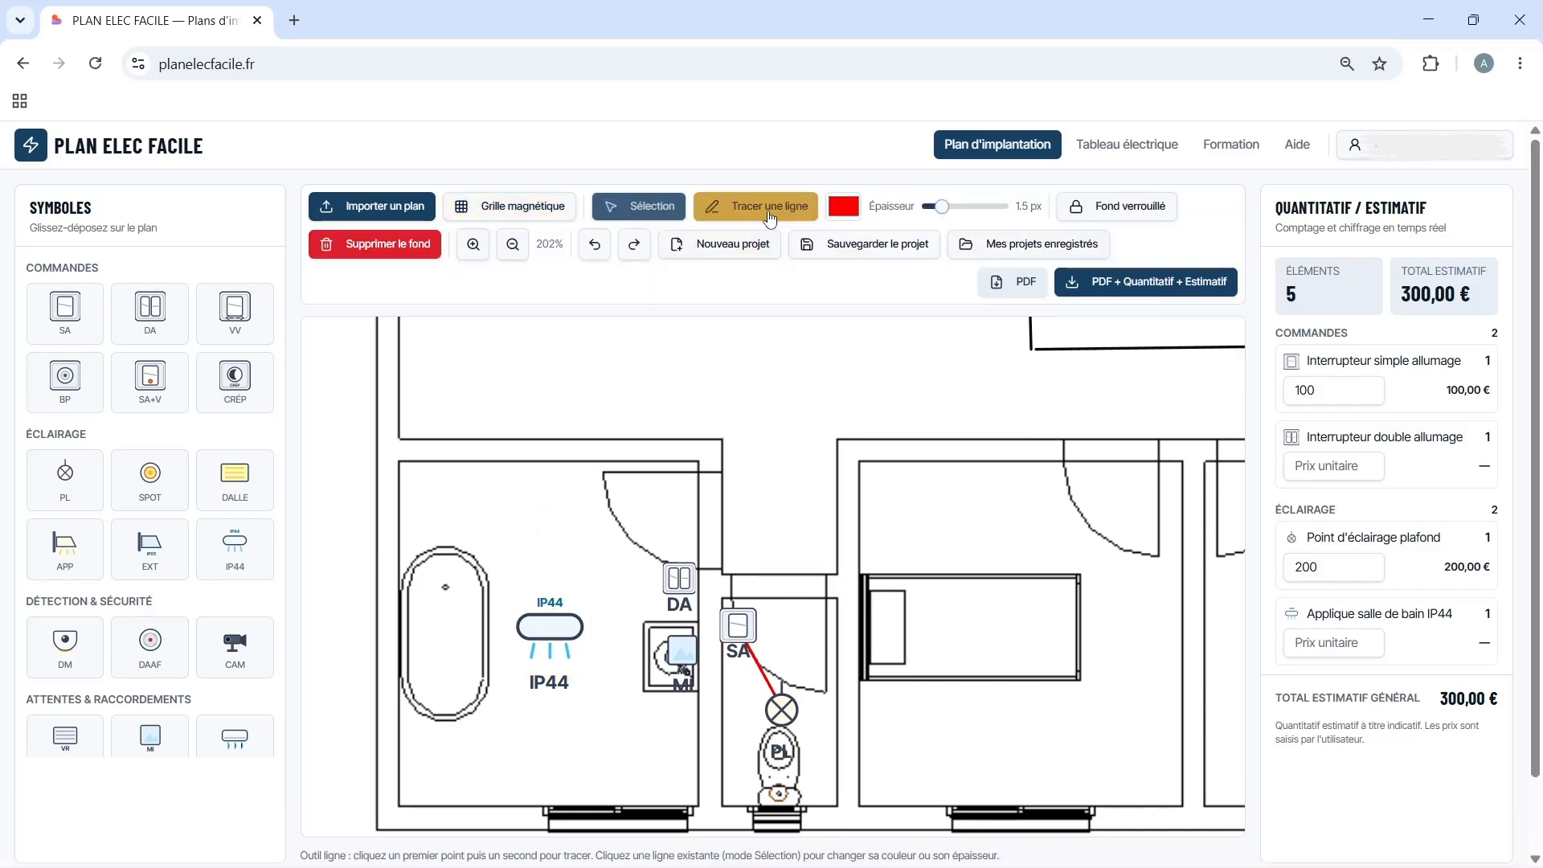
{"action": "left_click", "coordinate": [673, 578]}
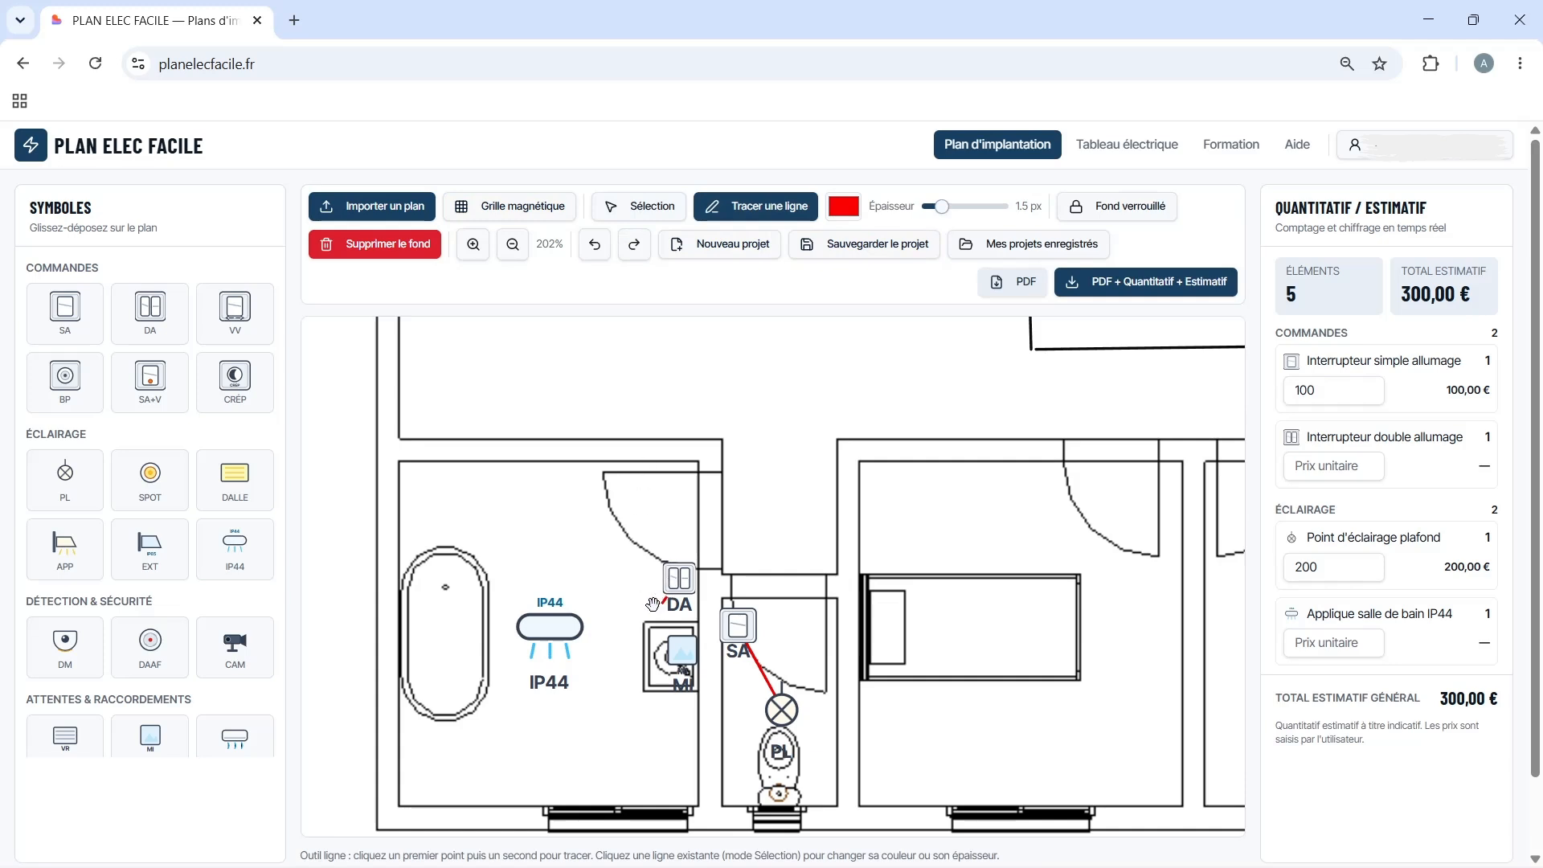
{"action": "left_click", "coordinate": [551, 621]}
{"action": "left_click", "coordinate": [682, 578]}
{"action": "left_click", "coordinate": [683, 649]}
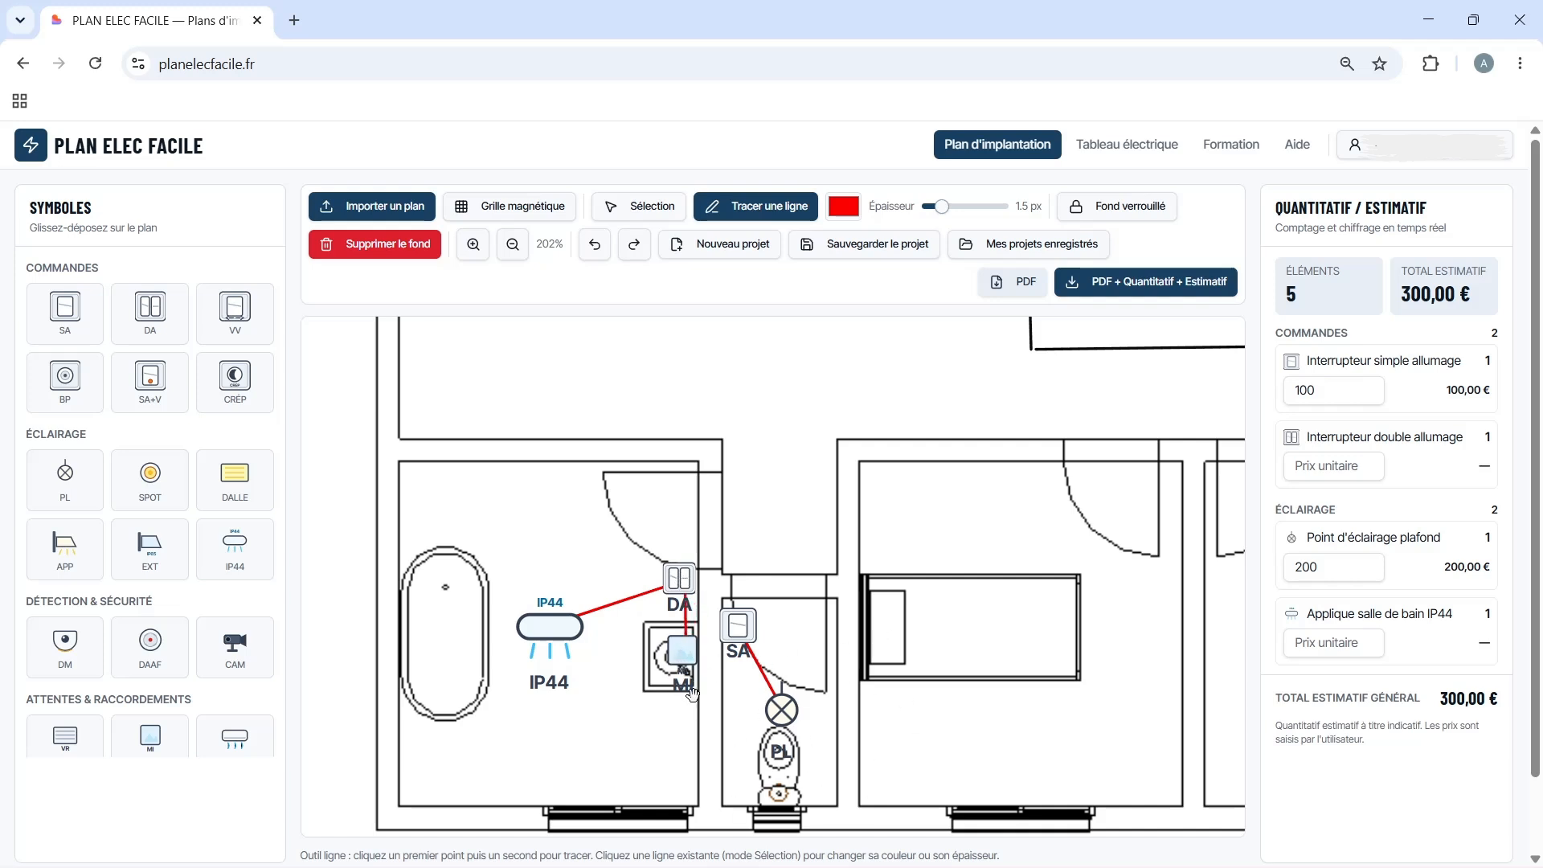
{"action": "left_click", "coordinate": [643, 207]}
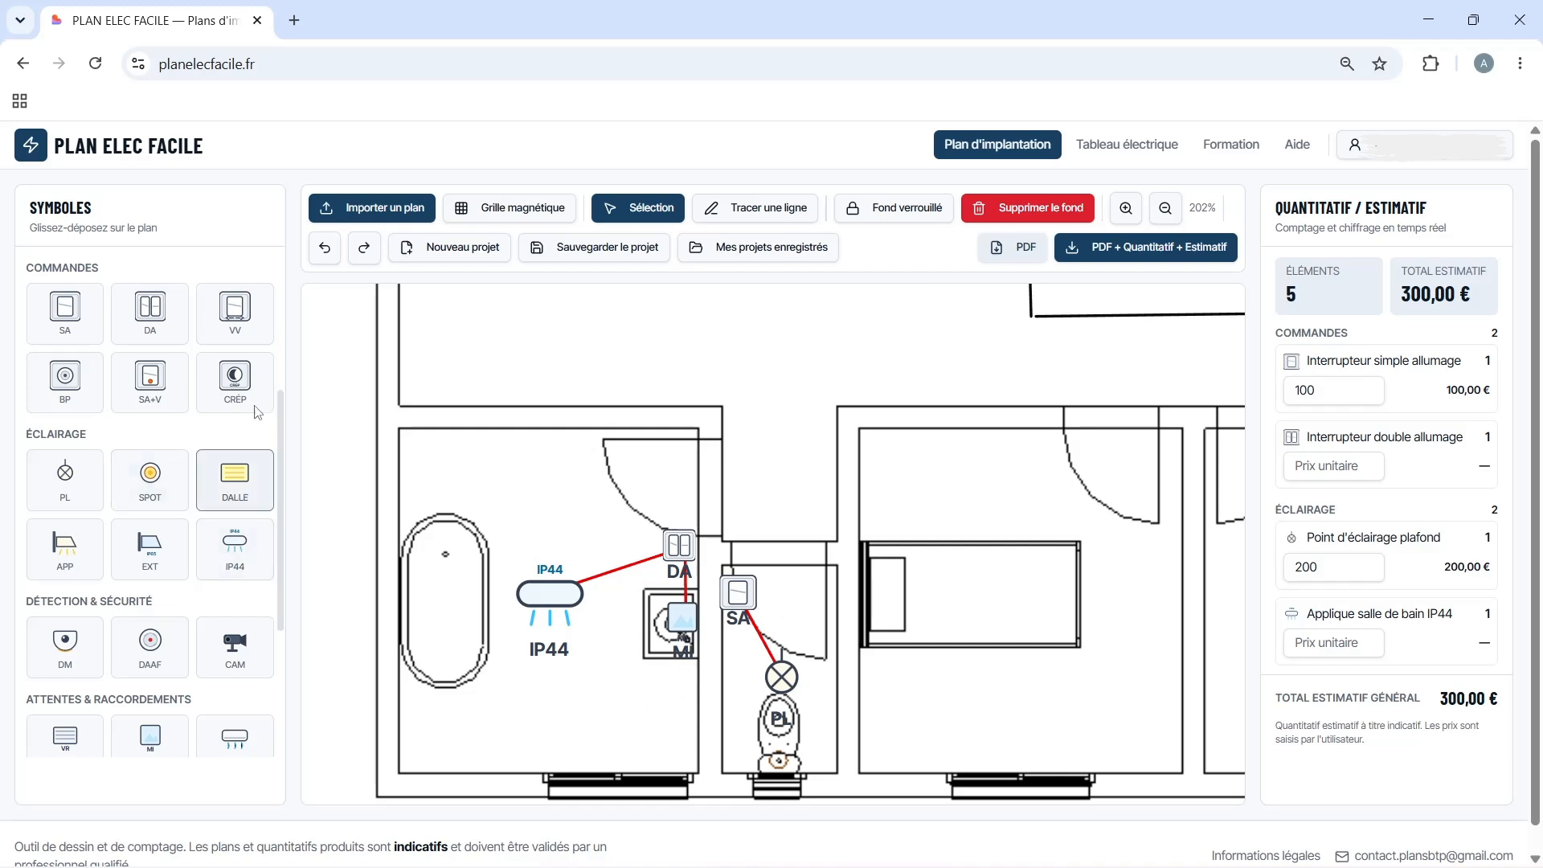
Place a specialised 20A socket symbol in the bathroom's lower right corner, below the washbasin
{"action": "scroll", "coordinate": [172, 530], "scroll_direction": "up", "scroll_amount": 3}
{"action": "scroll", "coordinate": [178, 518], "scroll_direction": "up", "scroll_amount": 1}
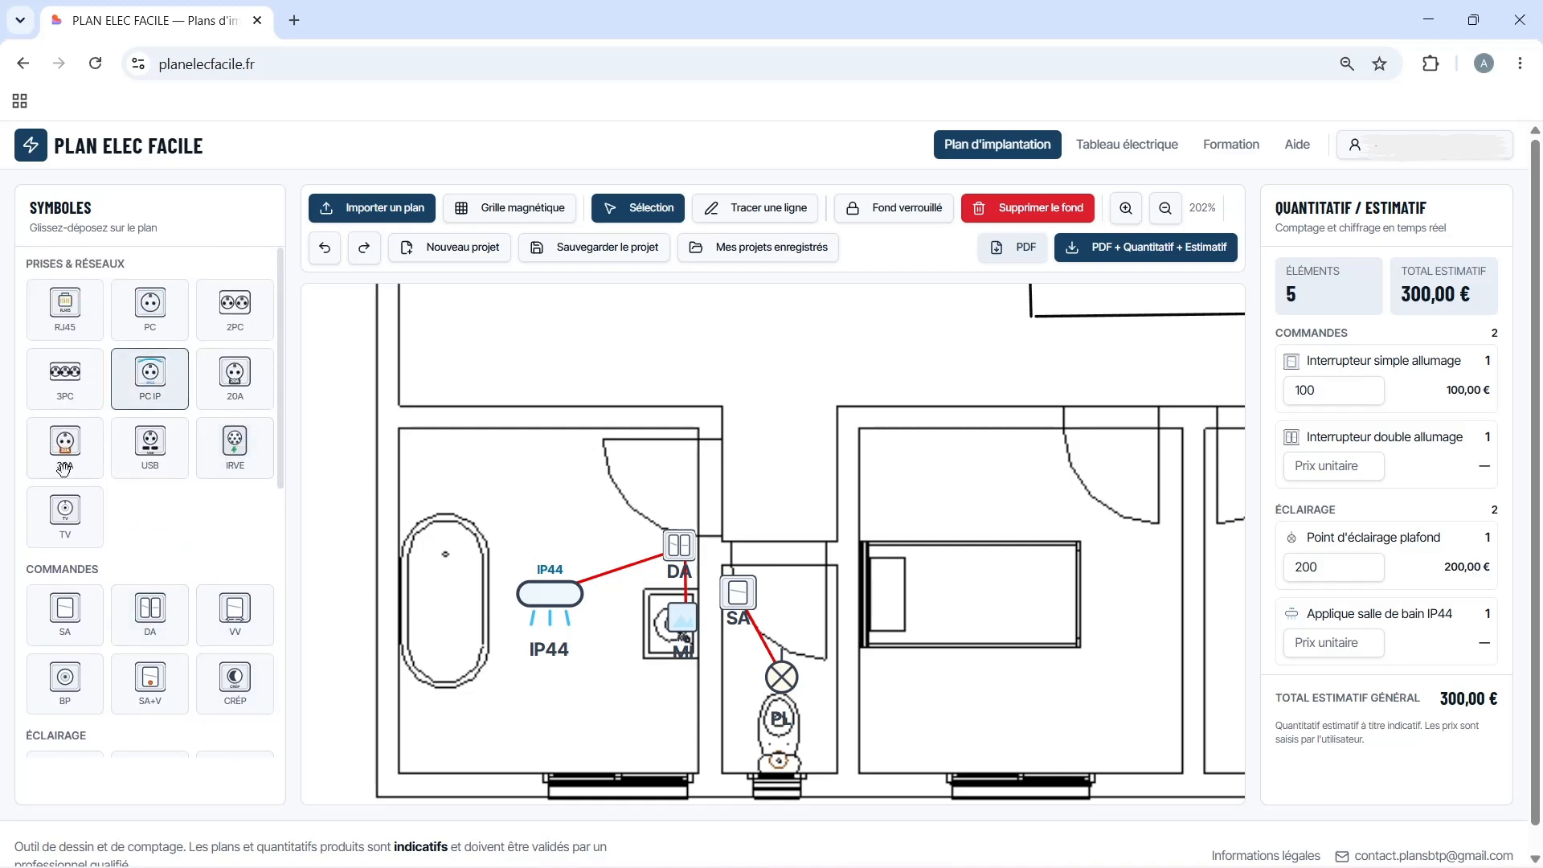
{"action": "left_click_drag", "start_coordinate": [235, 371], "coordinate": [680, 749]}
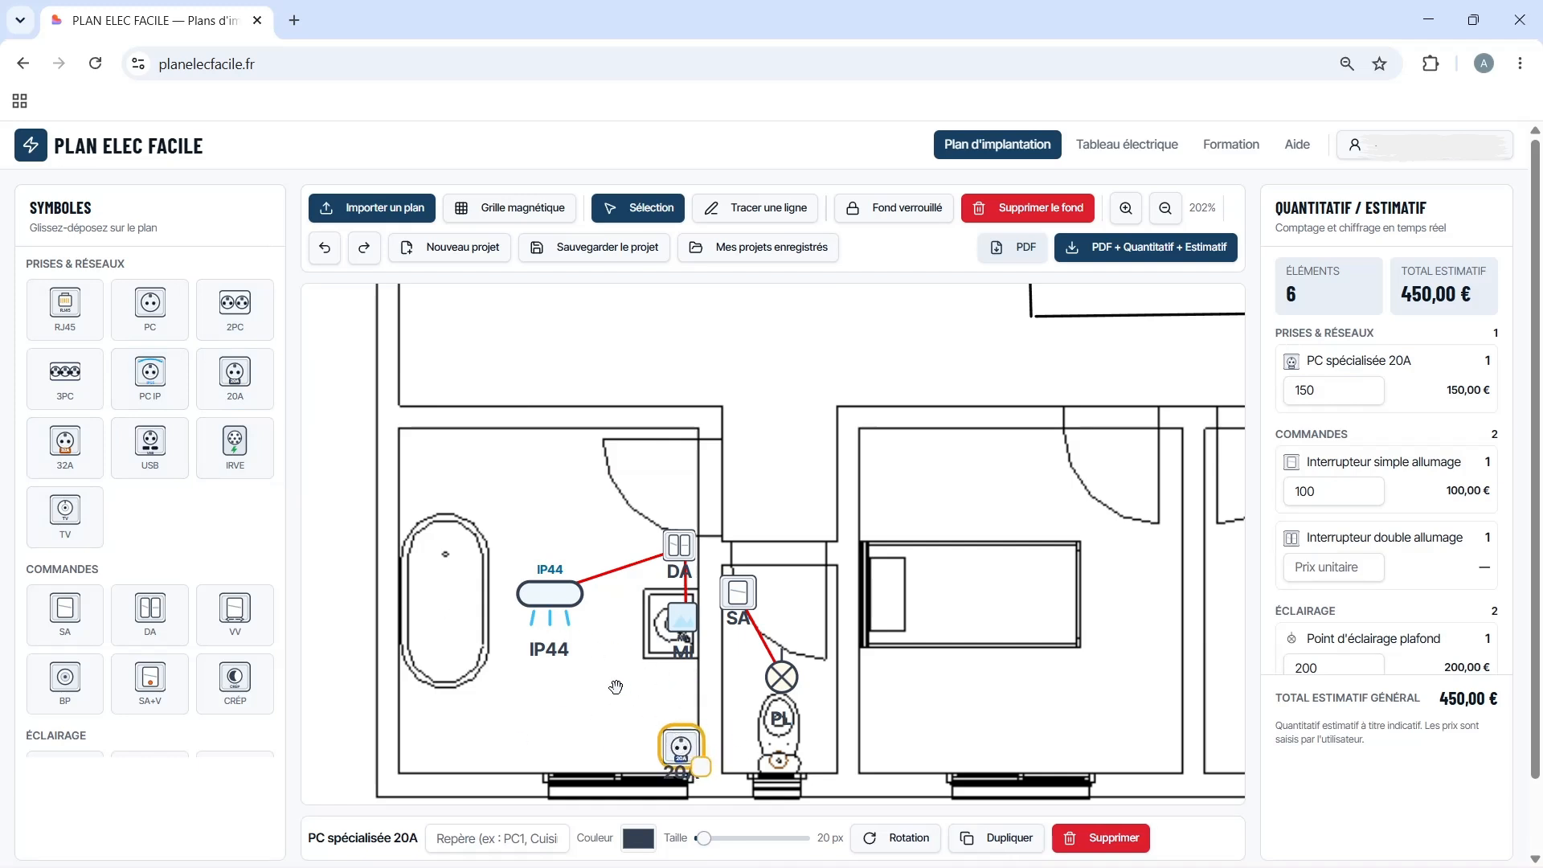
{"action": "left_click", "coordinate": [556, 478]}
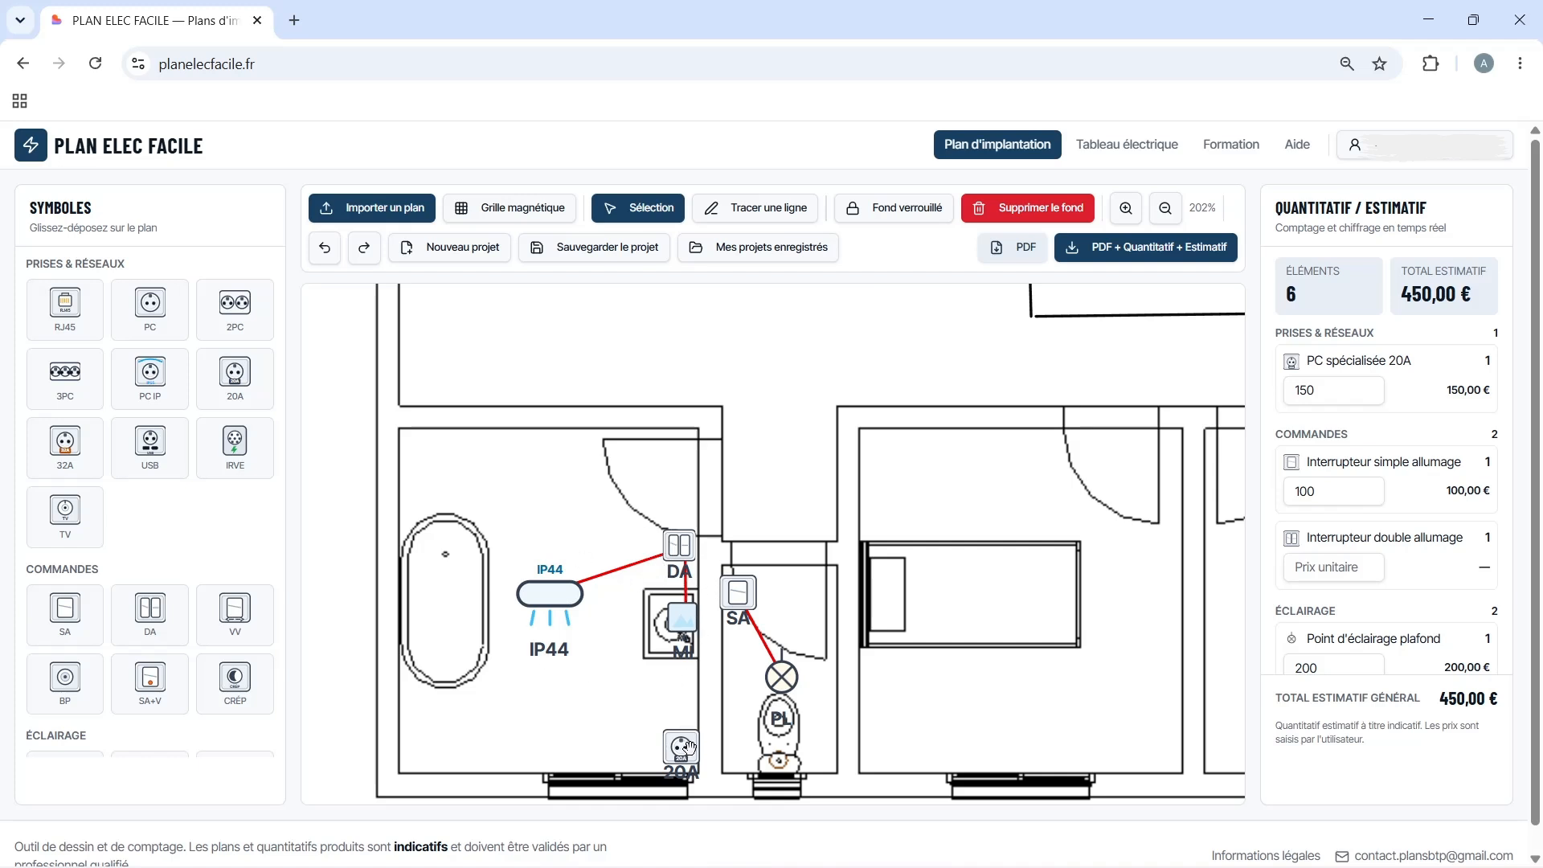
{"action": "mouse_move", "coordinate": [688, 747]}
{"action": "left_mouse_down"}
{"action": "mouse_move", "coordinate": [692, 708]}
{"action": "mouse_move", "coordinate": [679, 749]}
{"action": "left_mouse_up"}
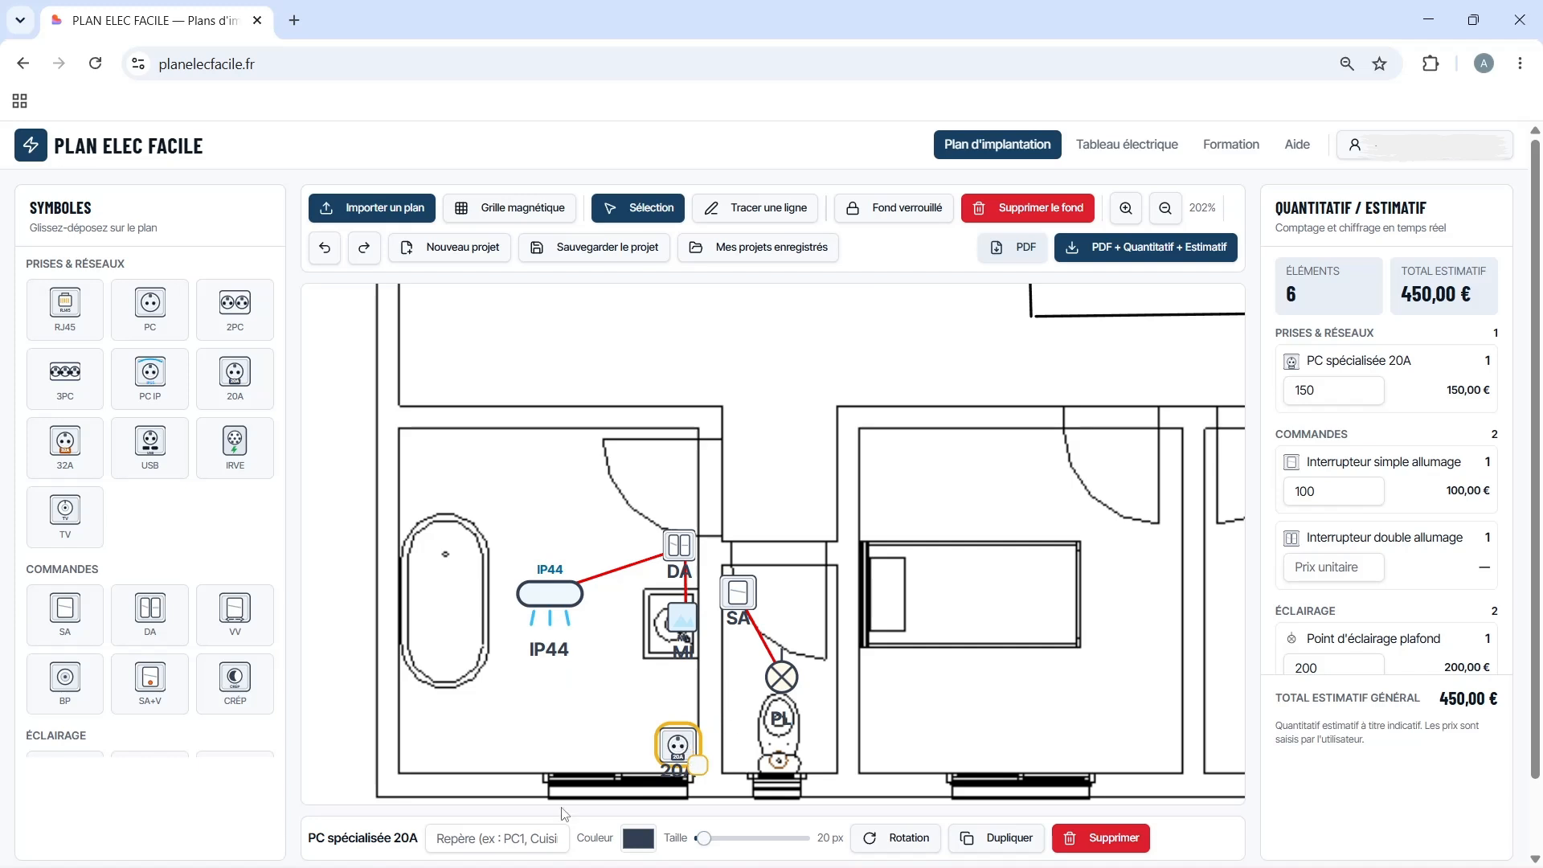
Label the bathroom's 20A socket as "SECCHE SER"
{"action": "left_click", "coordinate": [493, 837]}
{"action": "type", "text": "S"}
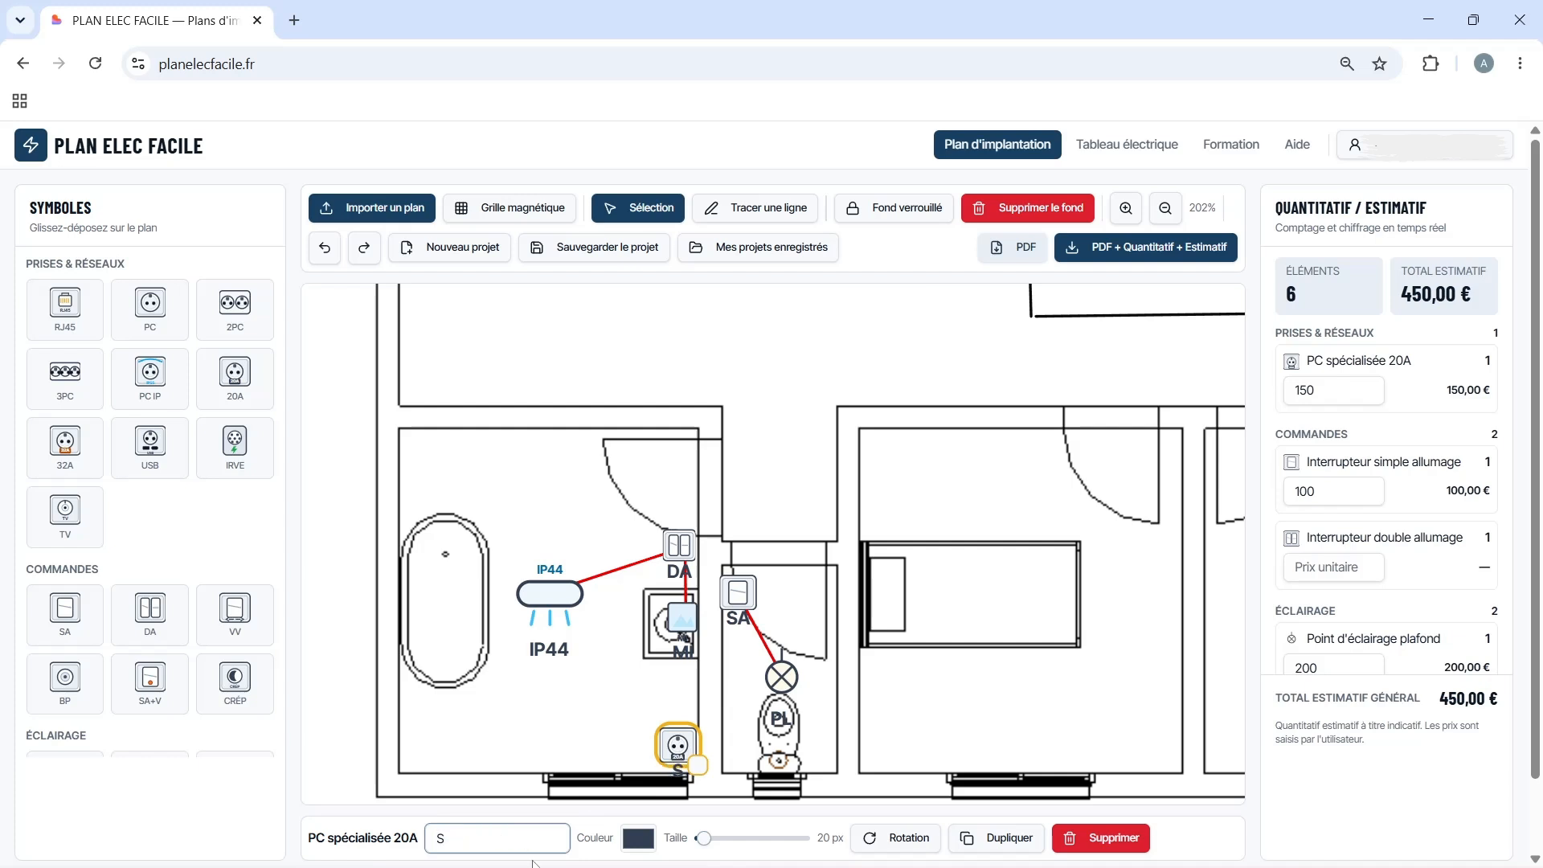
{"action": "type", "text": "ECCHE SER"}
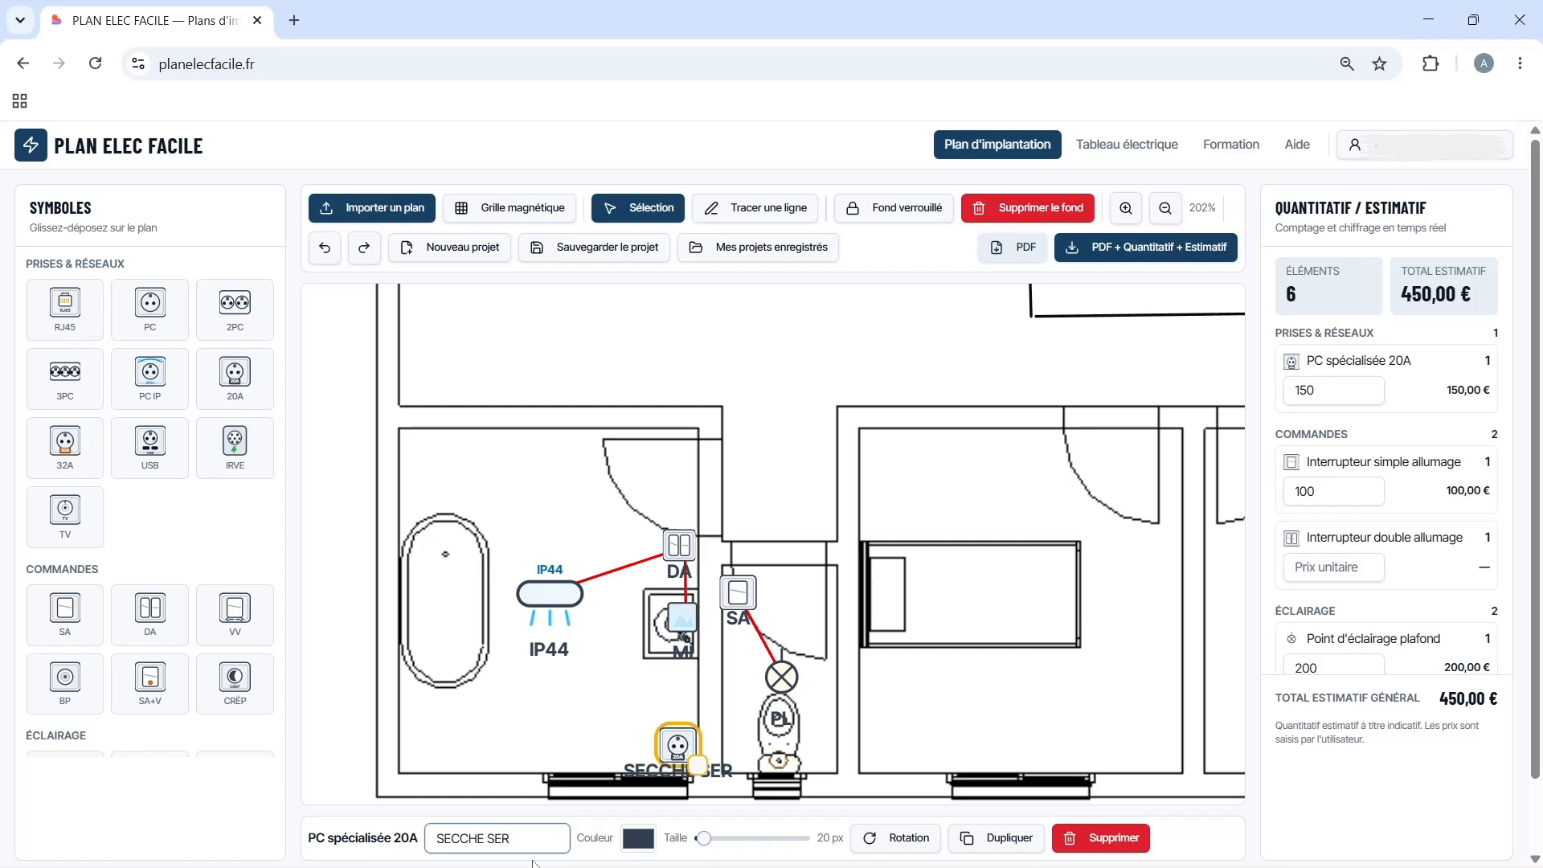
Replace the 20A socket's label with "SS 20A" and move the symbol slightly up, away from the window wall
{"action": "key", "text": "BackSpace"}
{"action": "key", "text": "BackSpace"}
{"action": "key", "text": "BackSpace"}
{"action": "key", "text": "BackSpace"}
{"action": "key", "text": "BackSpace"}
{"action": "key", "text": "BackSpace"}
{"action": "key", "text": "BackSpace"}
{"action": "key", "text": "BackSpace"}
{"action": "key", "text": "BackSpace"}
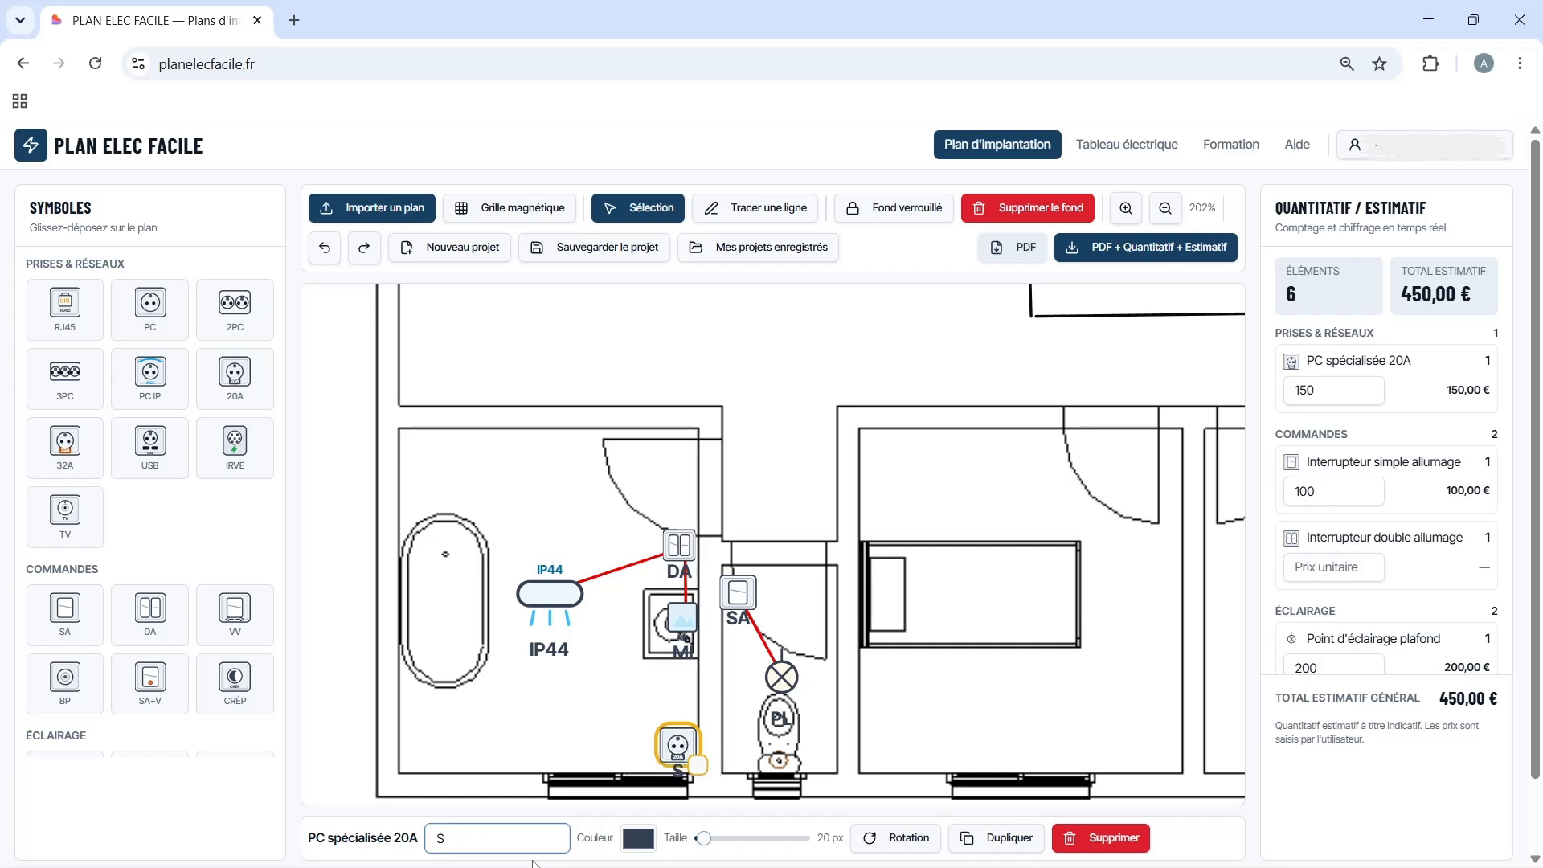
{"action": "key", "text": "BackSpace"}
{"action": "type", "text": "SS 20A"}
{"action": "left_click_drag", "start_coordinate": [679, 746], "coordinate": [680, 722]}
{"action": "left_click", "coordinate": [596, 728]}
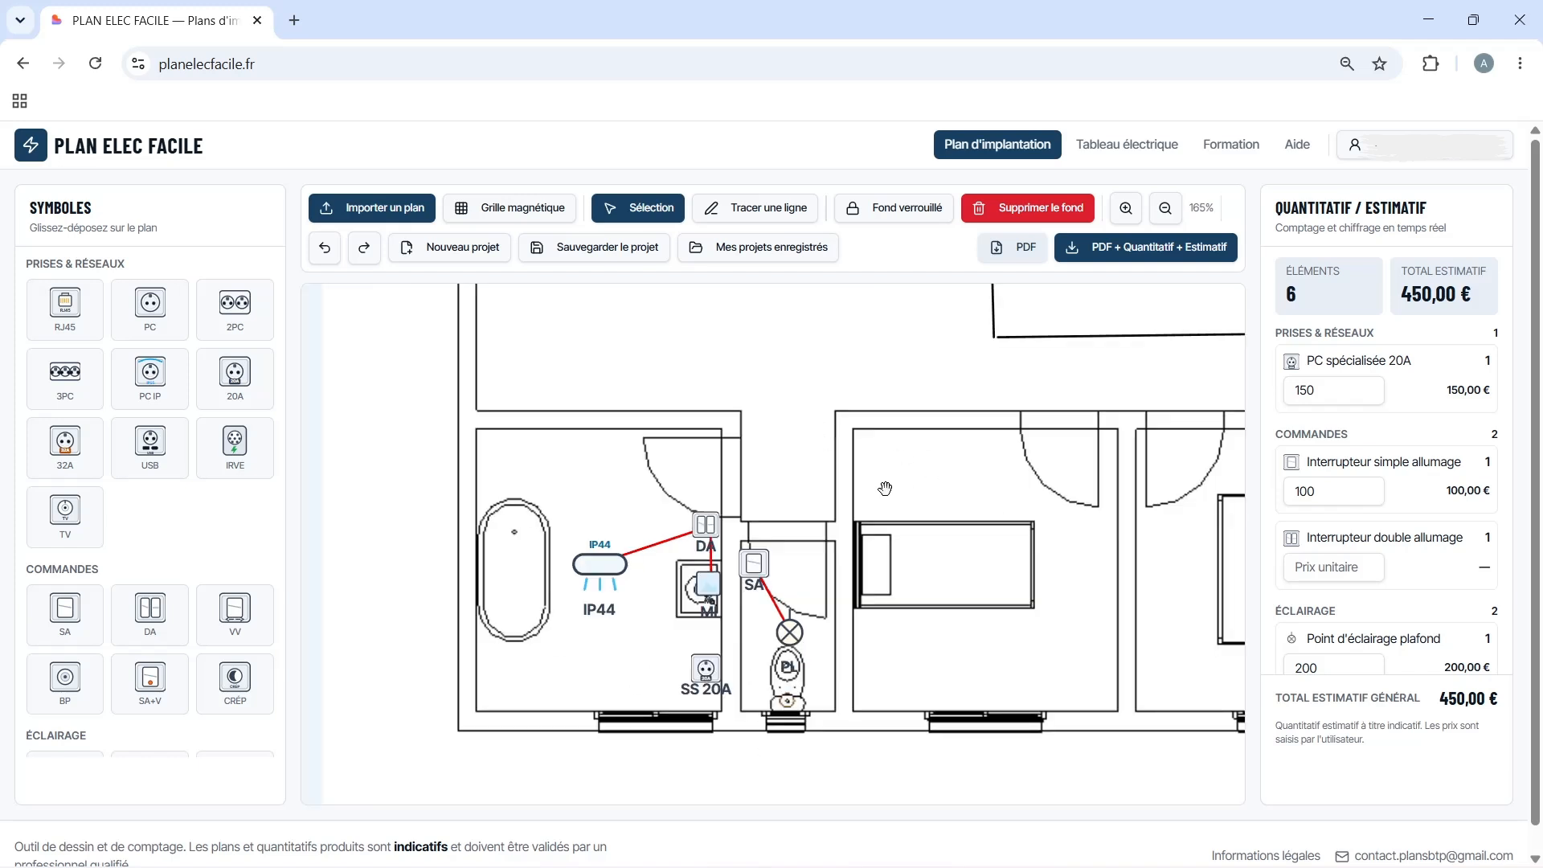
Set the unit price of the double switch (Interrupteur double allumage) to 200 in the estimate
{"action": "scroll", "coordinate": [827, 466], "scroll_direction": "down", "scroll_amount": 1}
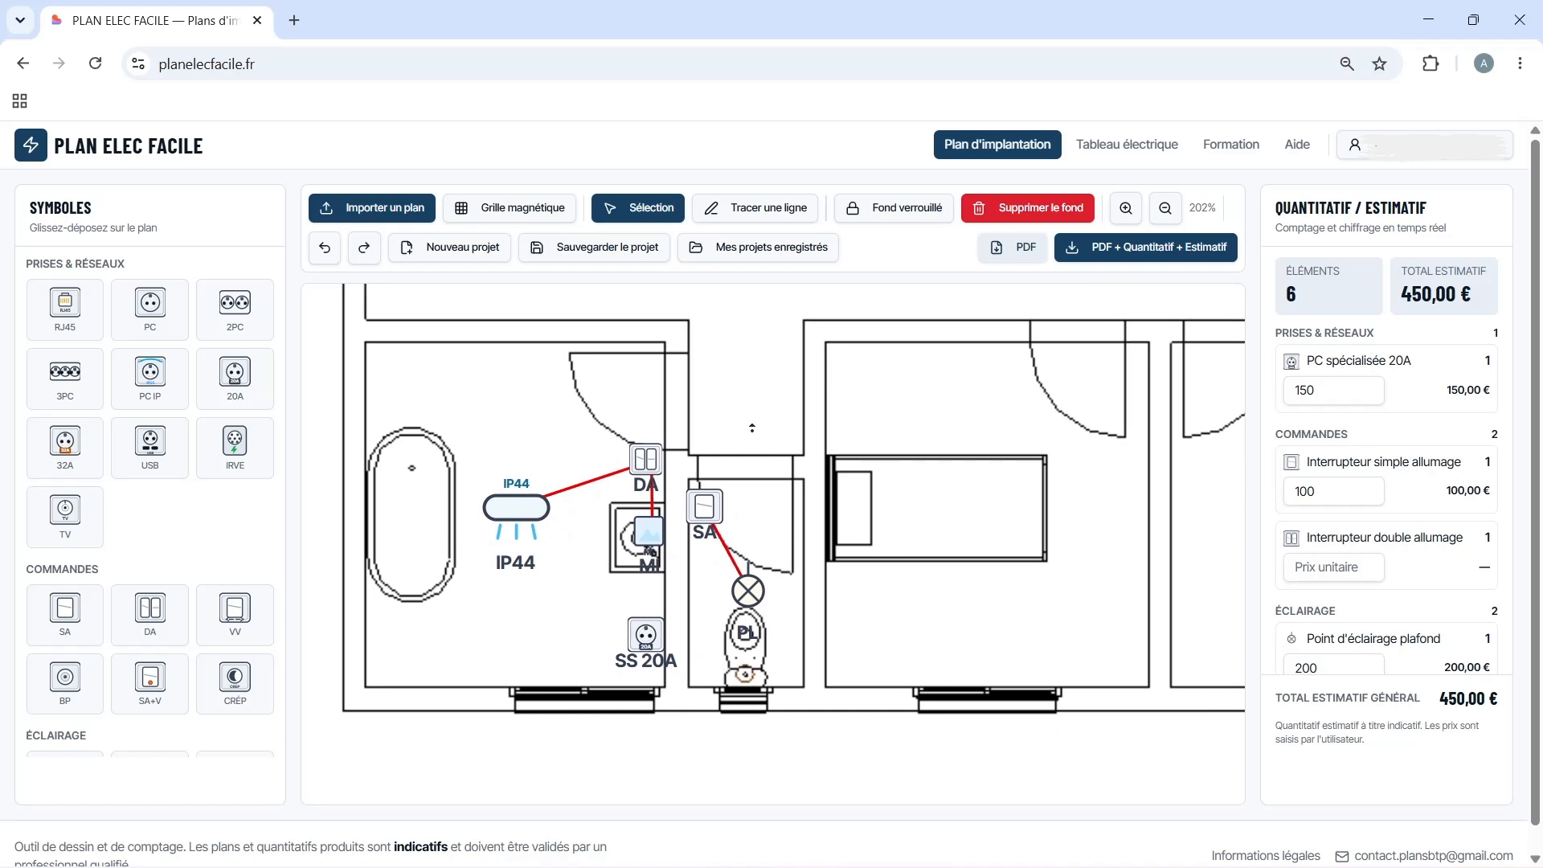
{"action": "scroll", "coordinate": [749, 479], "scroll_direction": "down", "scroll_amount": 2}
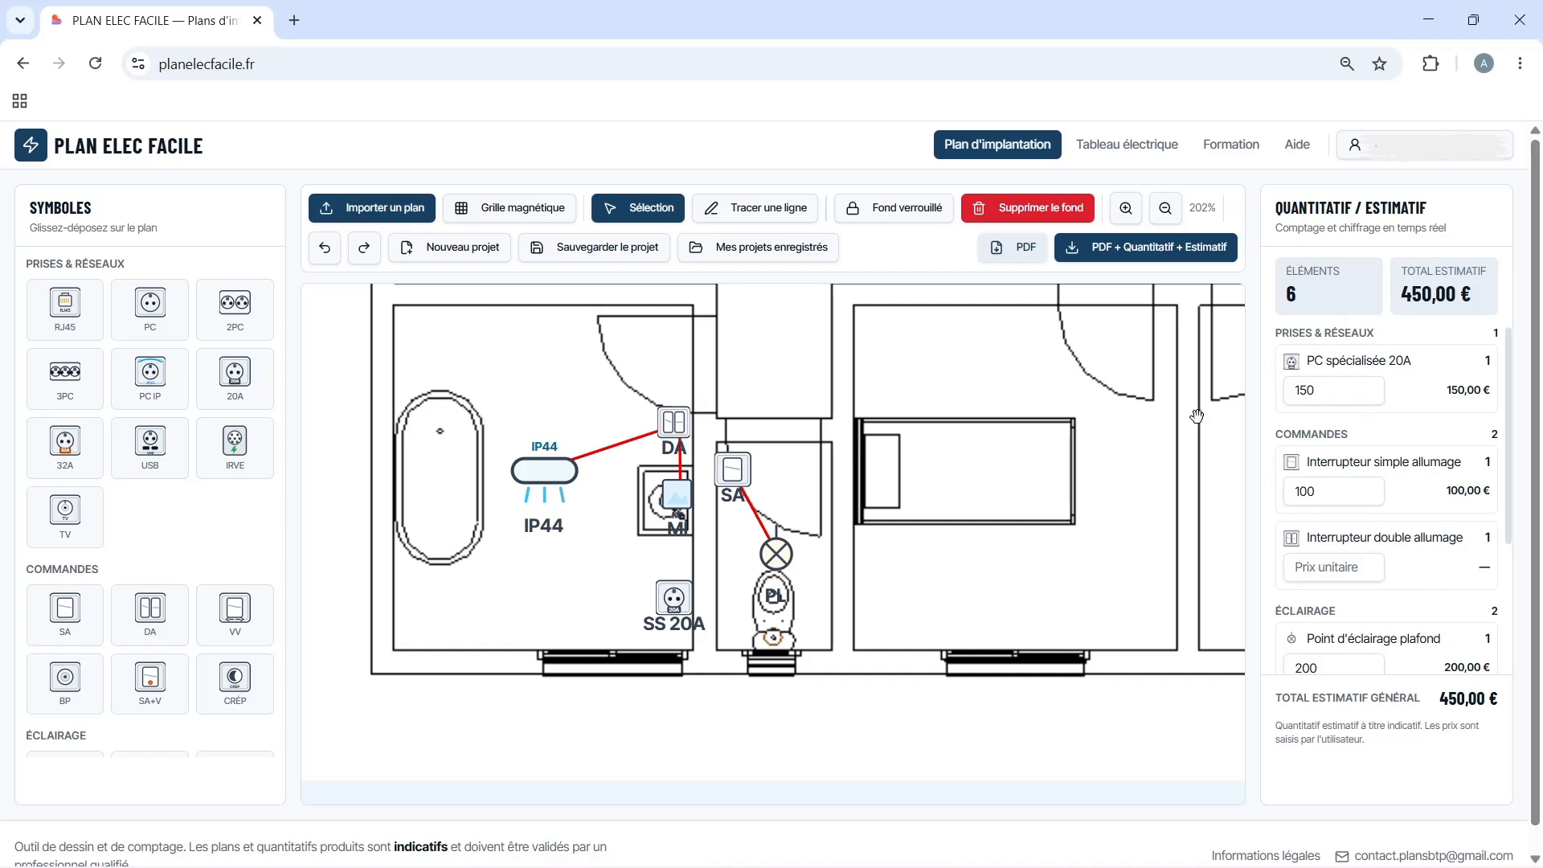
{"action": "double_click", "coordinate": [1330, 392]}
{"action": "double_click", "coordinate": [1353, 493]}
{"action": "left_click", "coordinate": [1334, 571]}
{"action": "type", "text": "200"}
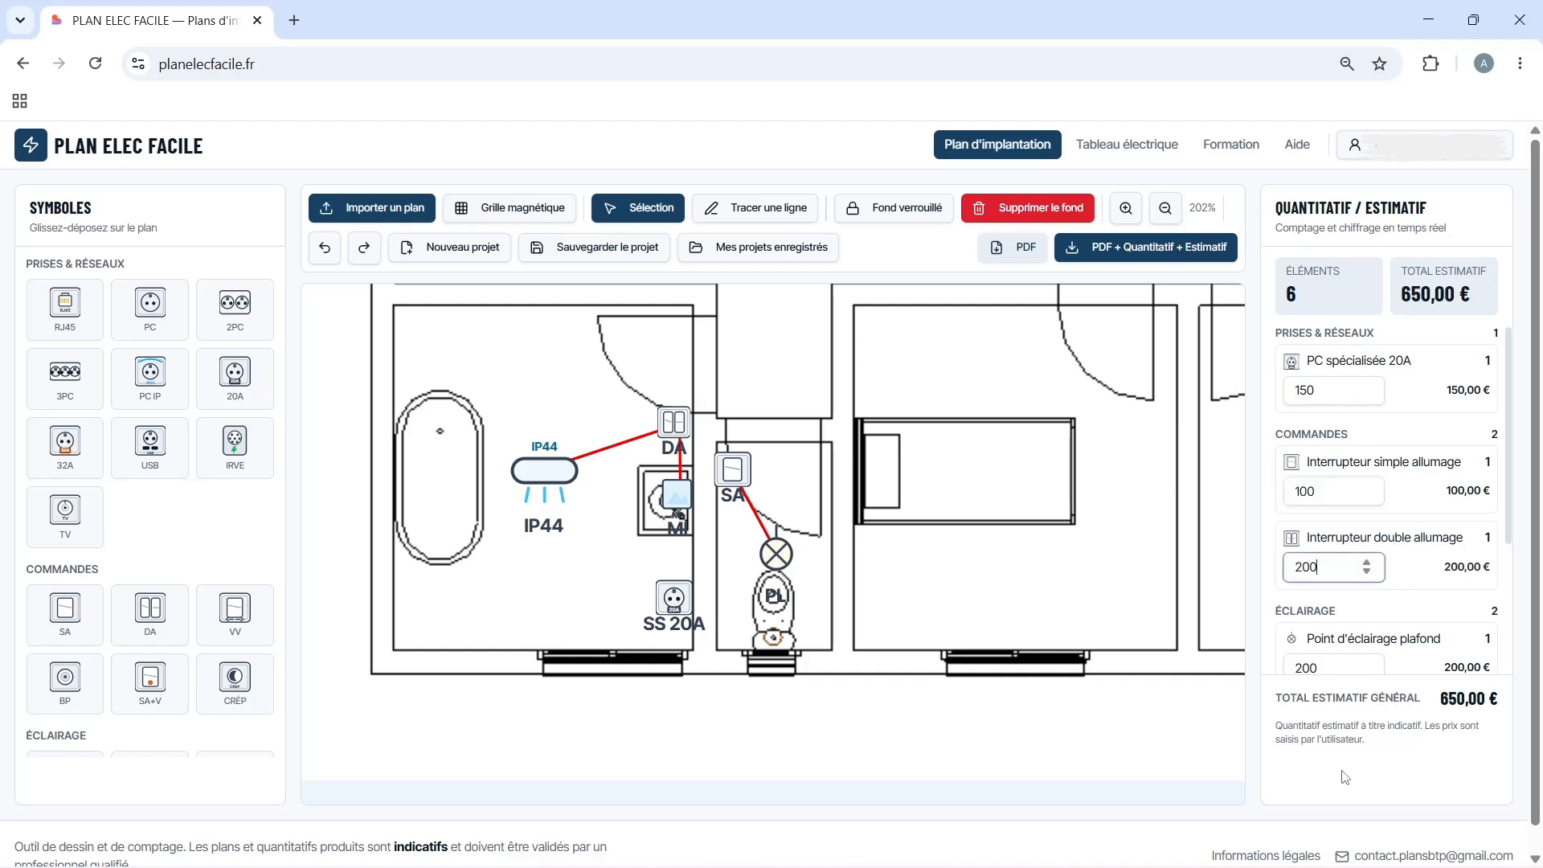
{"action": "left_click", "coordinate": [1326, 748]}
Set the unit price of the IP44 bathroom wall light (Applique salle de bain IP44) to 150
{"action": "scroll", "coordinate": [1371, 575], "scroll_direction": "down", "scroll_amount": 2}
{"action": "scroll", "coordinate": [1352, 615], "scroll_direction": "down", "scroll_amount": 2}
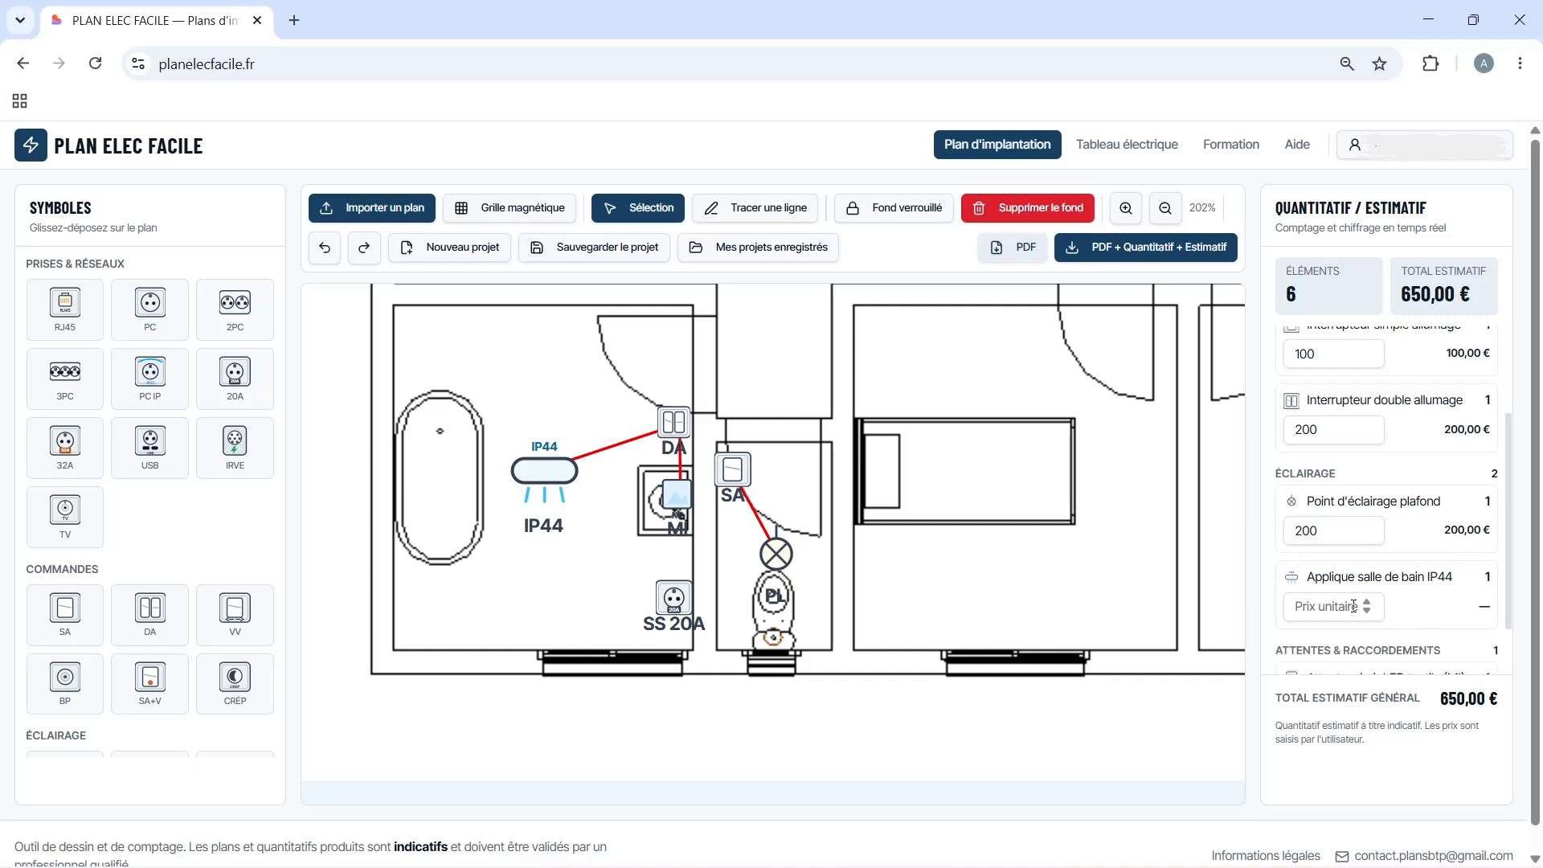
{"action": "left_click", "coordinate": [1350, 547]}
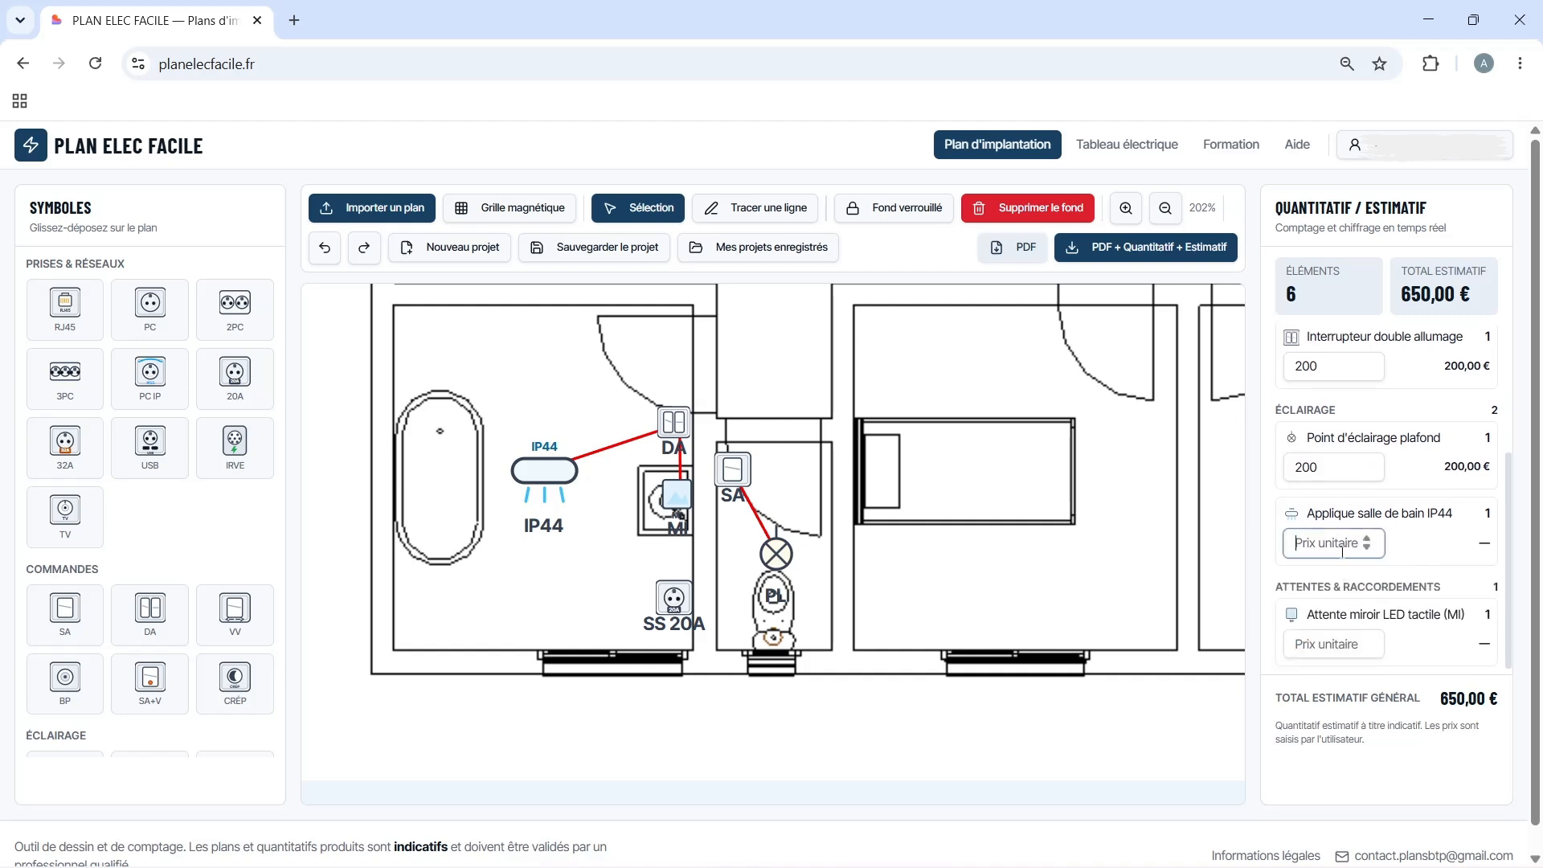
{"action": "type", "text": "150"}
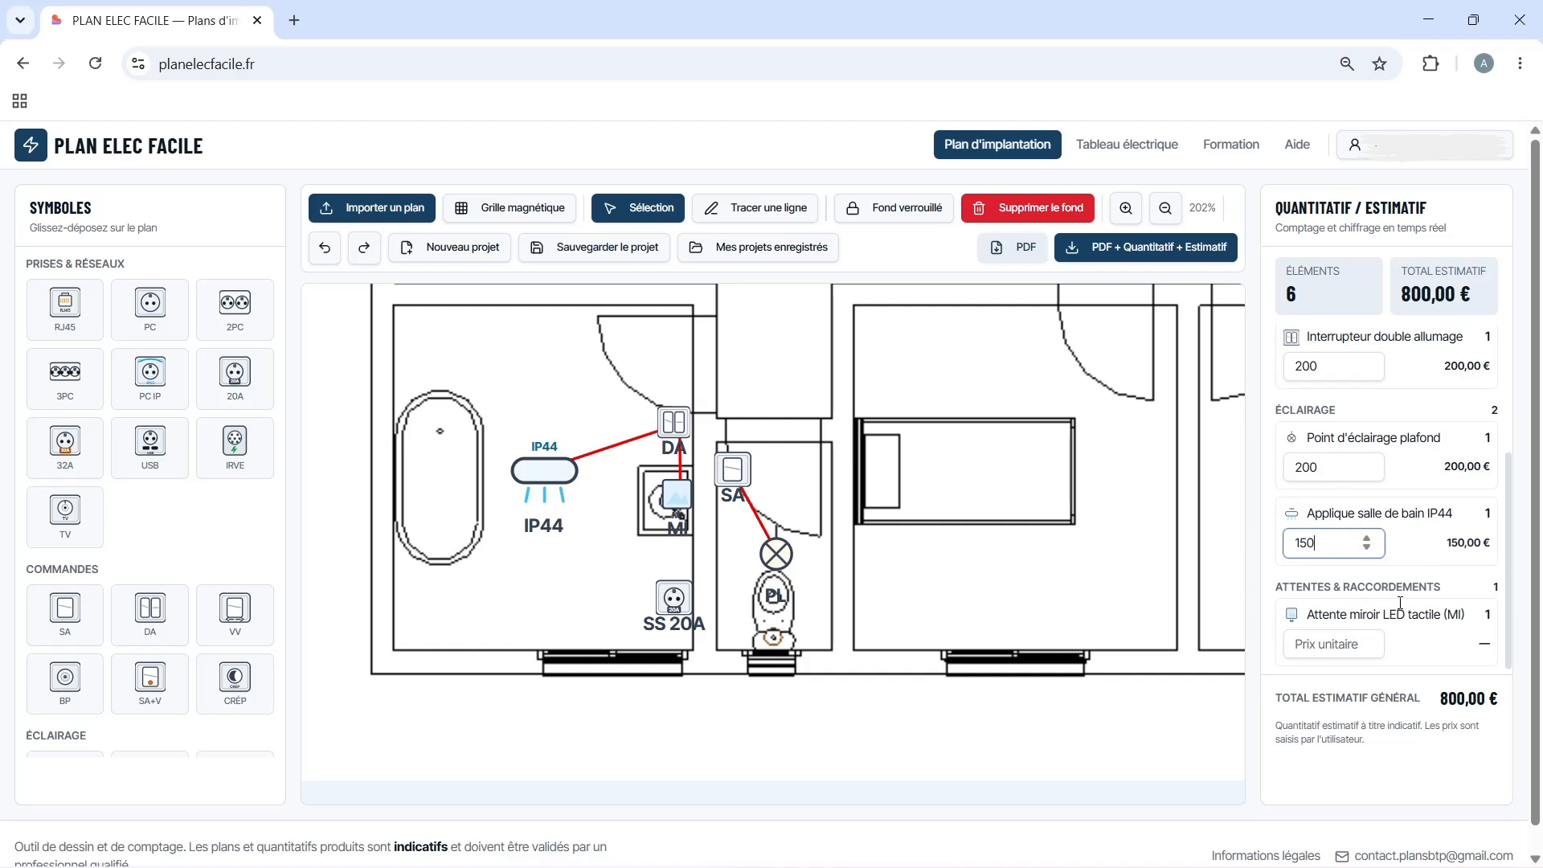
Set the unit price of the LED touch mirror connection (Attente miroir LED tactile) to 200
{"action": "scroll", "coordinate": [1423, 575], "scroll_direction": "down", "scroll_amount": 1}
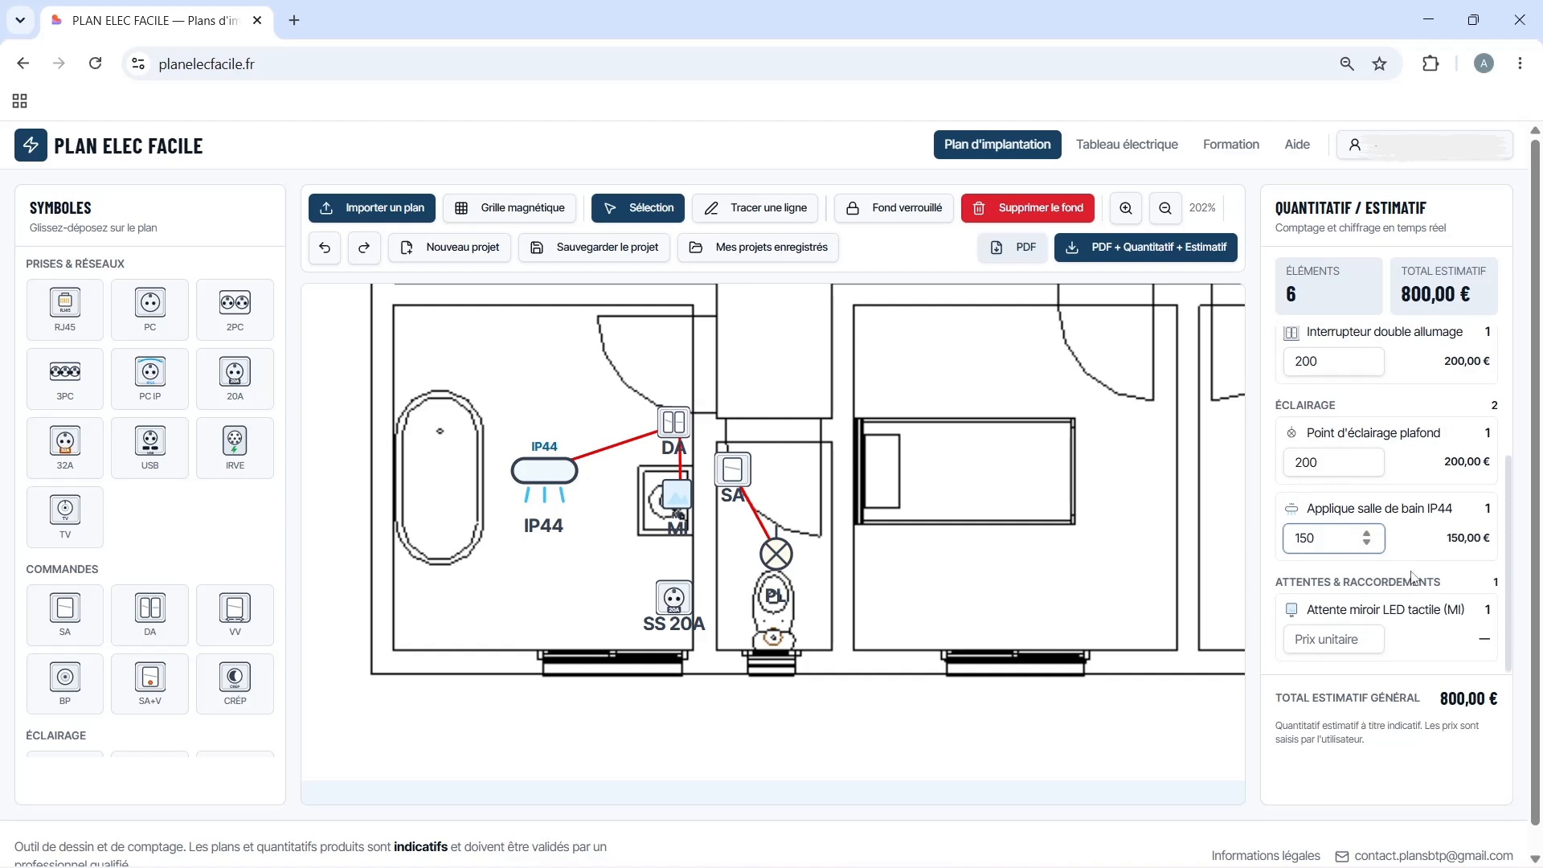
{"action": "left_click", "coordinate": [1331, 638]}
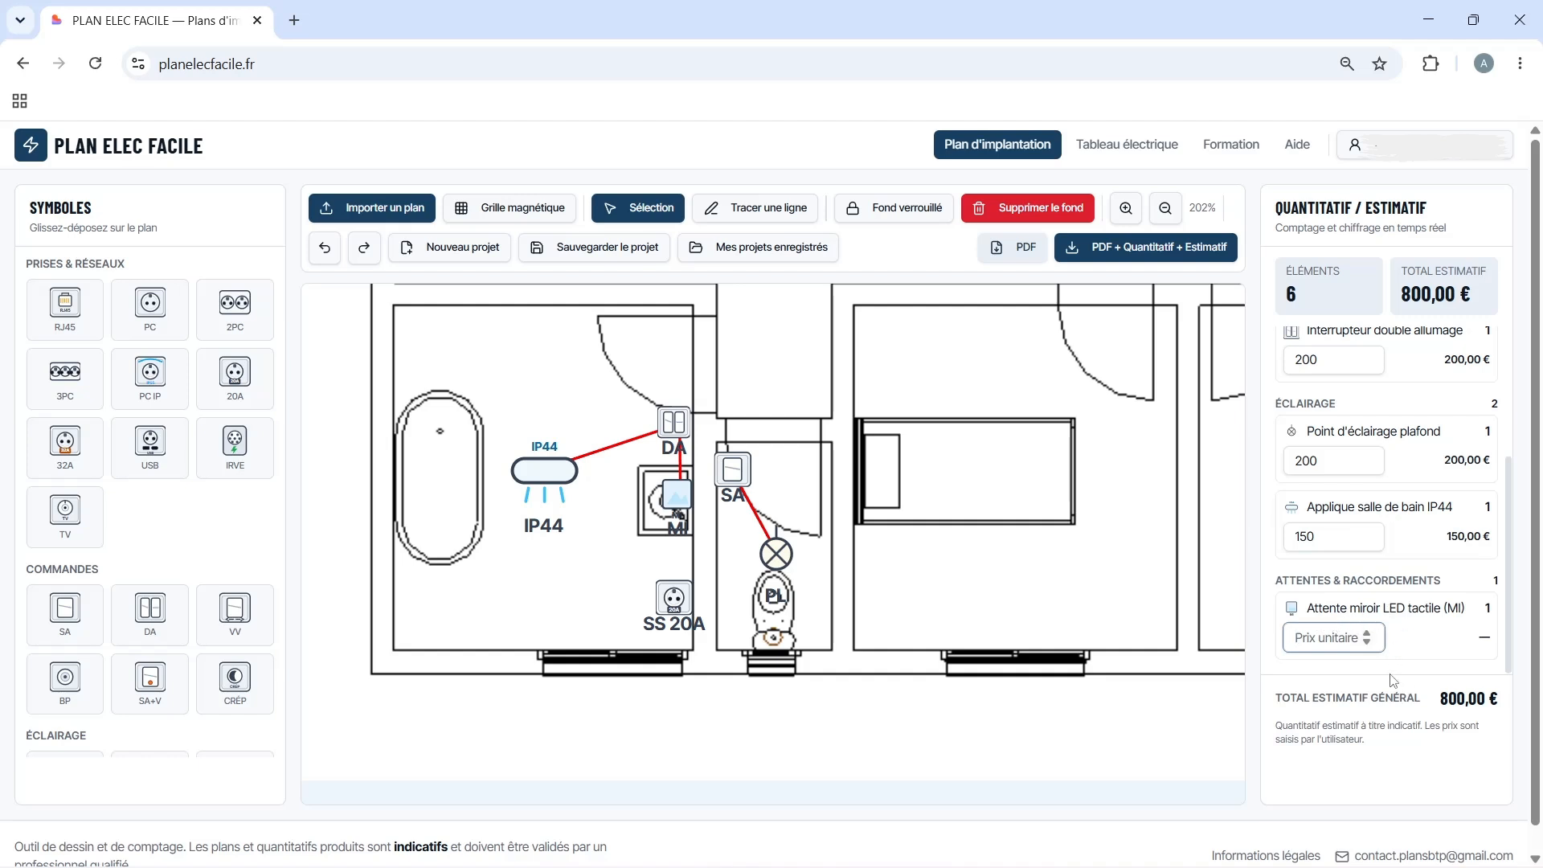
{"action": "type", "text": "200"}
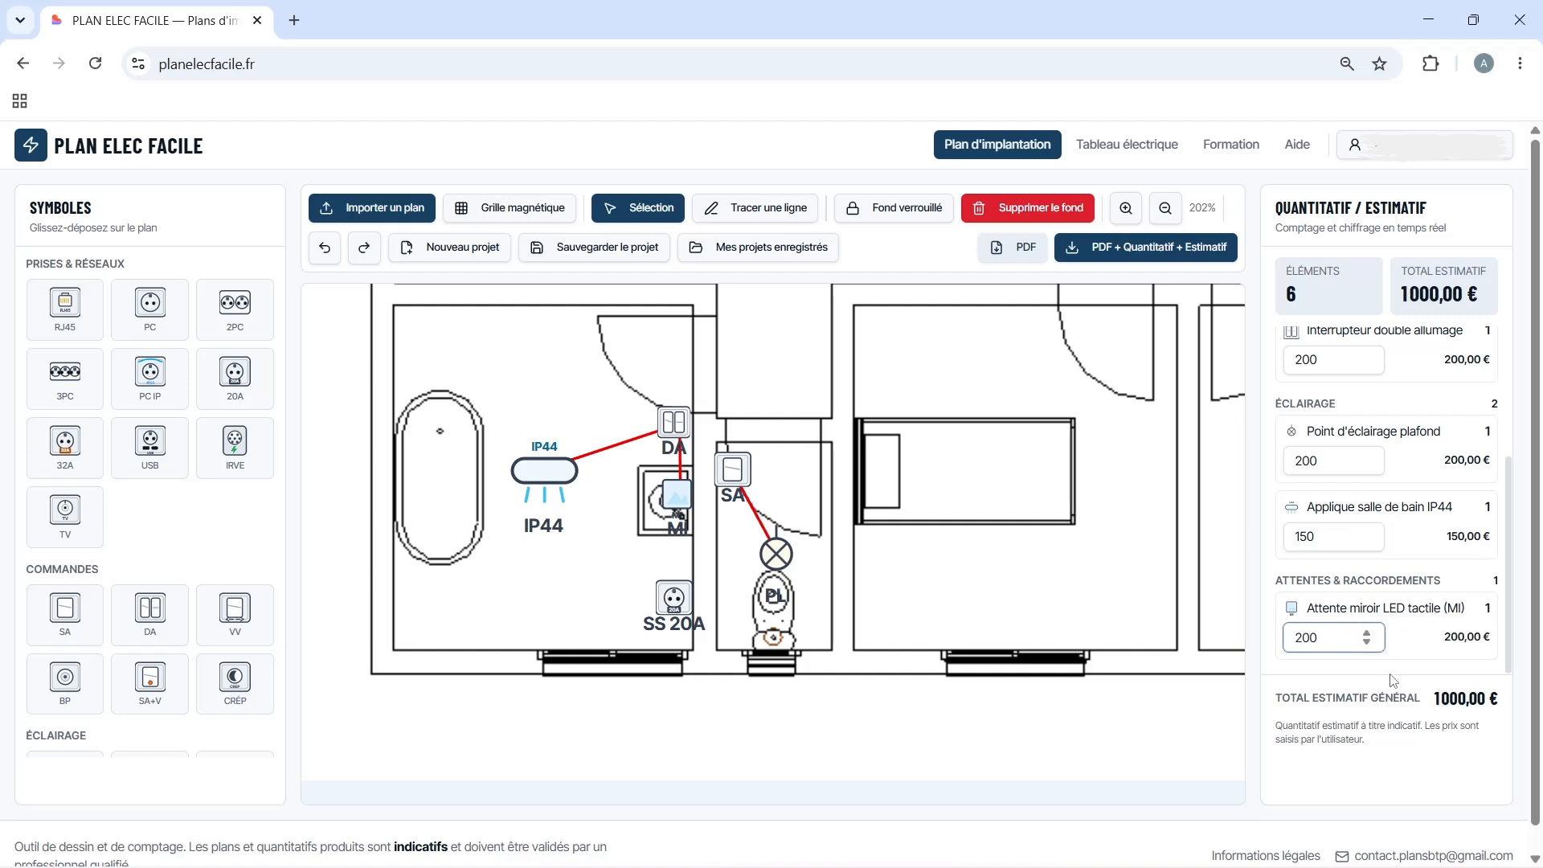
{"action": "left_click", "coordinate": [1416, 806]}
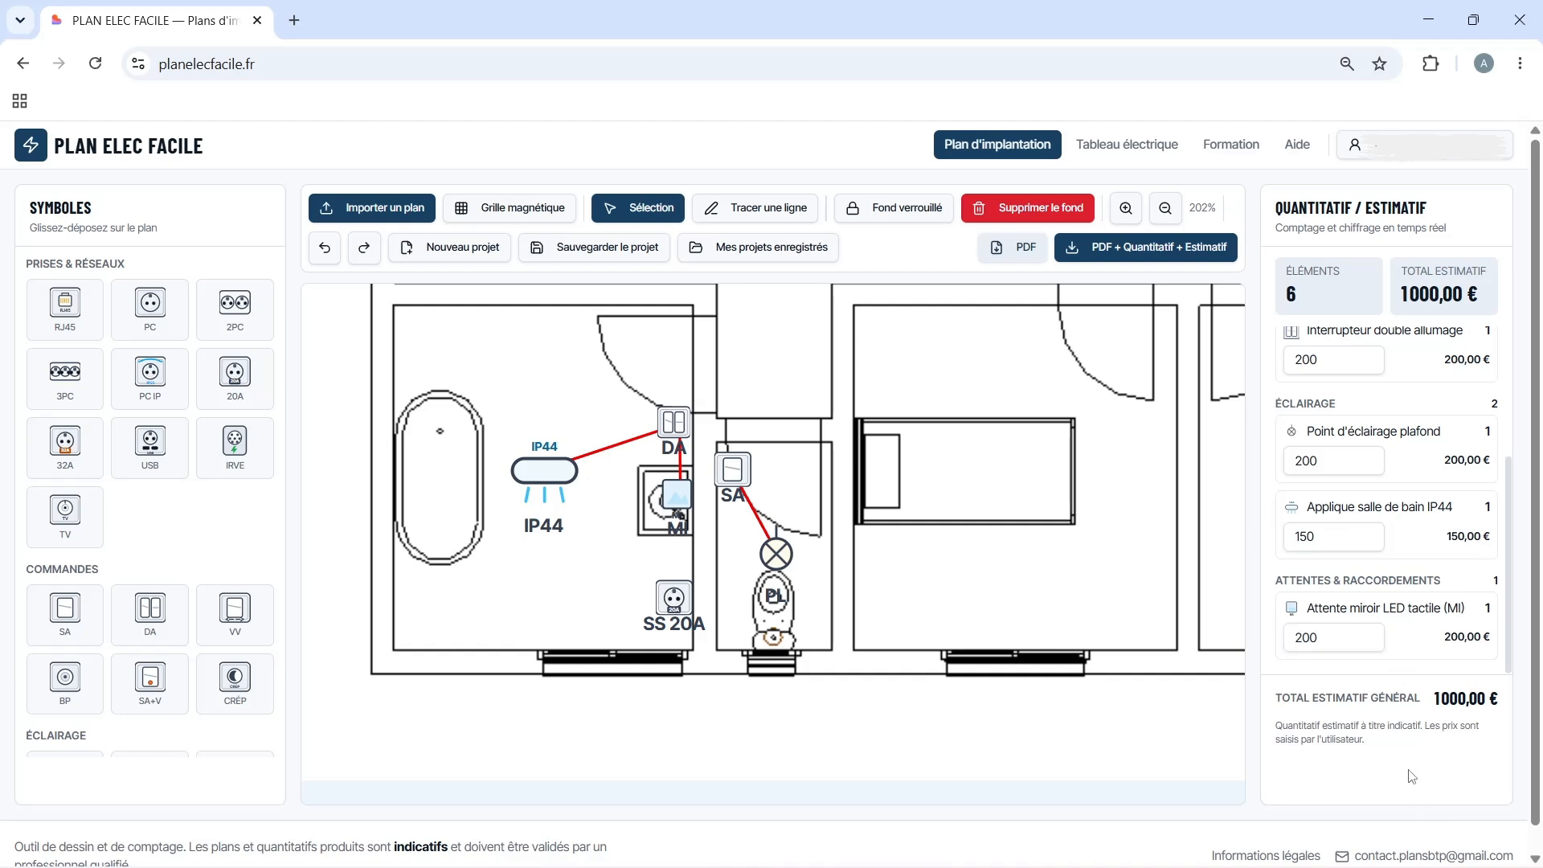
{"action": "double_click", "coordinate": [1437, 698]}
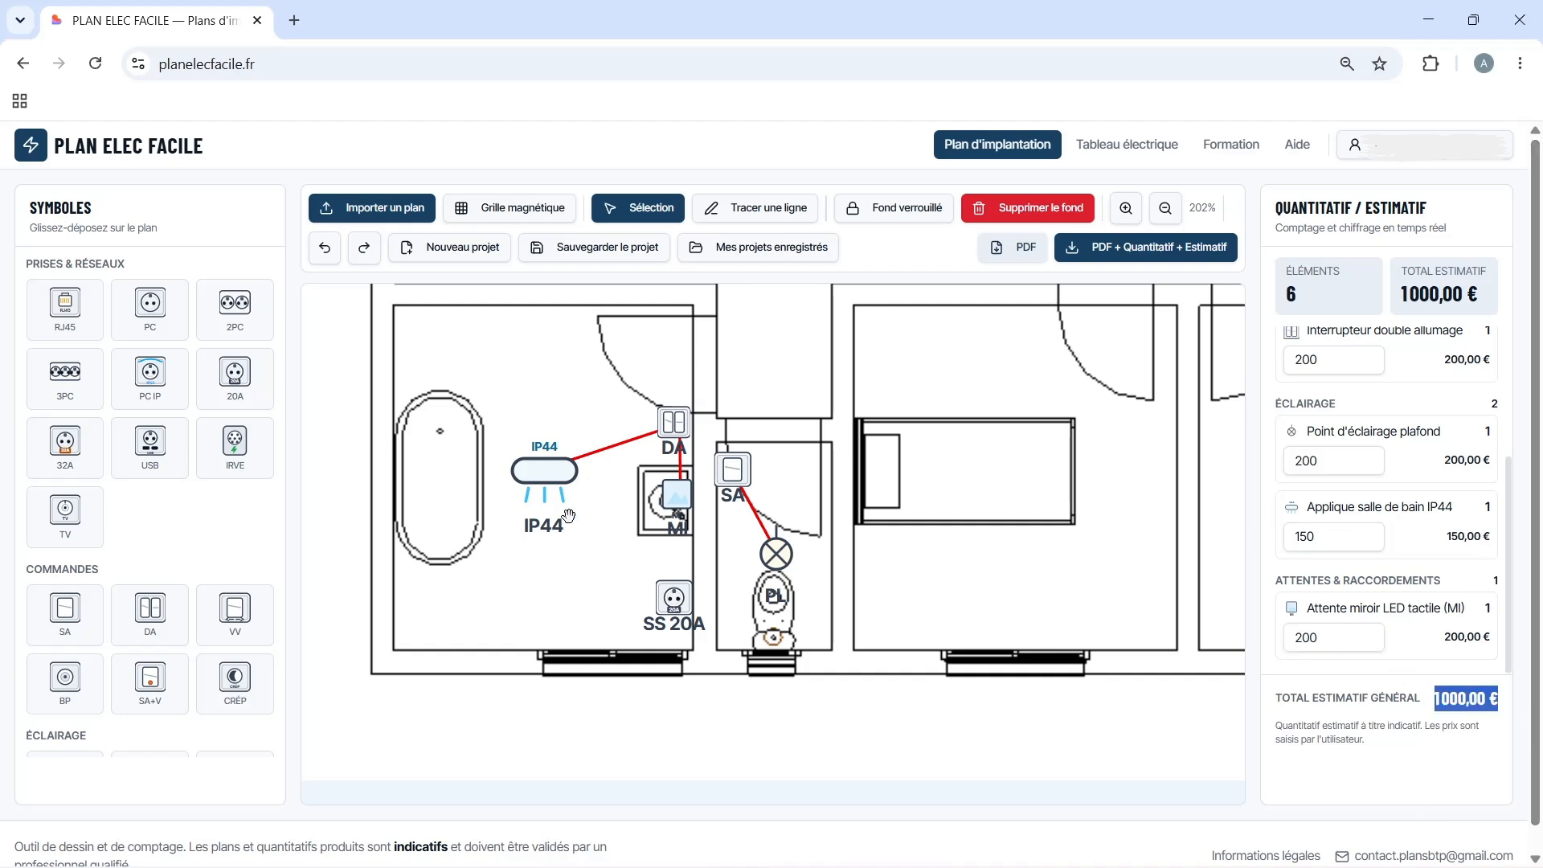
{"action": "left_click", "coordinate": [769, 399]}
{"action": "left_click_drag", "start_coordinate": [788, 356], "coordinate": [788, 409]}
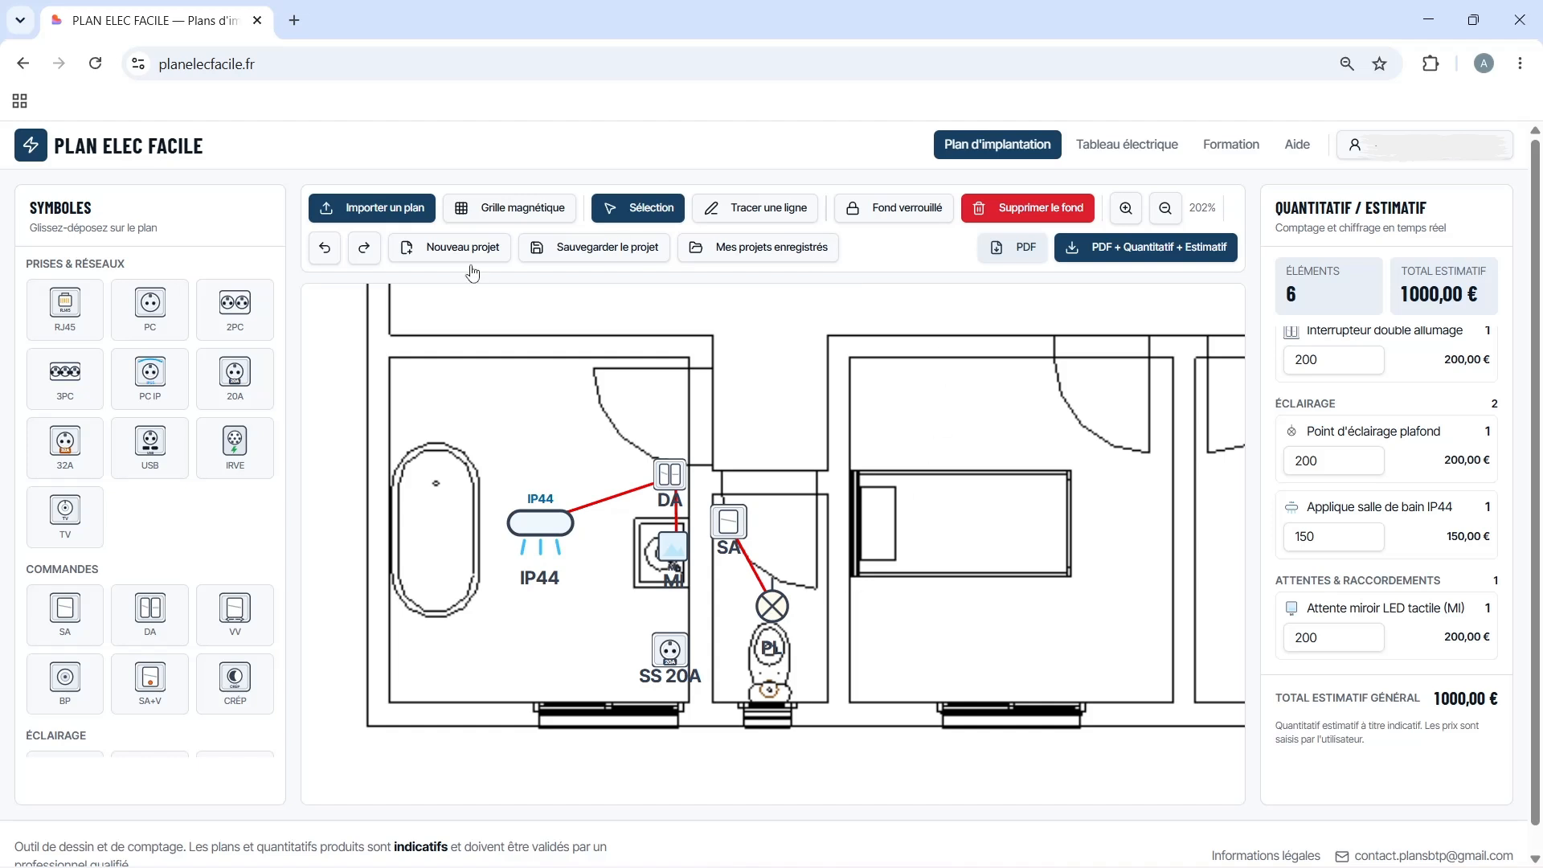
{"action": "scroll", "coordinate": [763, 449], "scroll_direction": "down", "scroll_amount": 2}
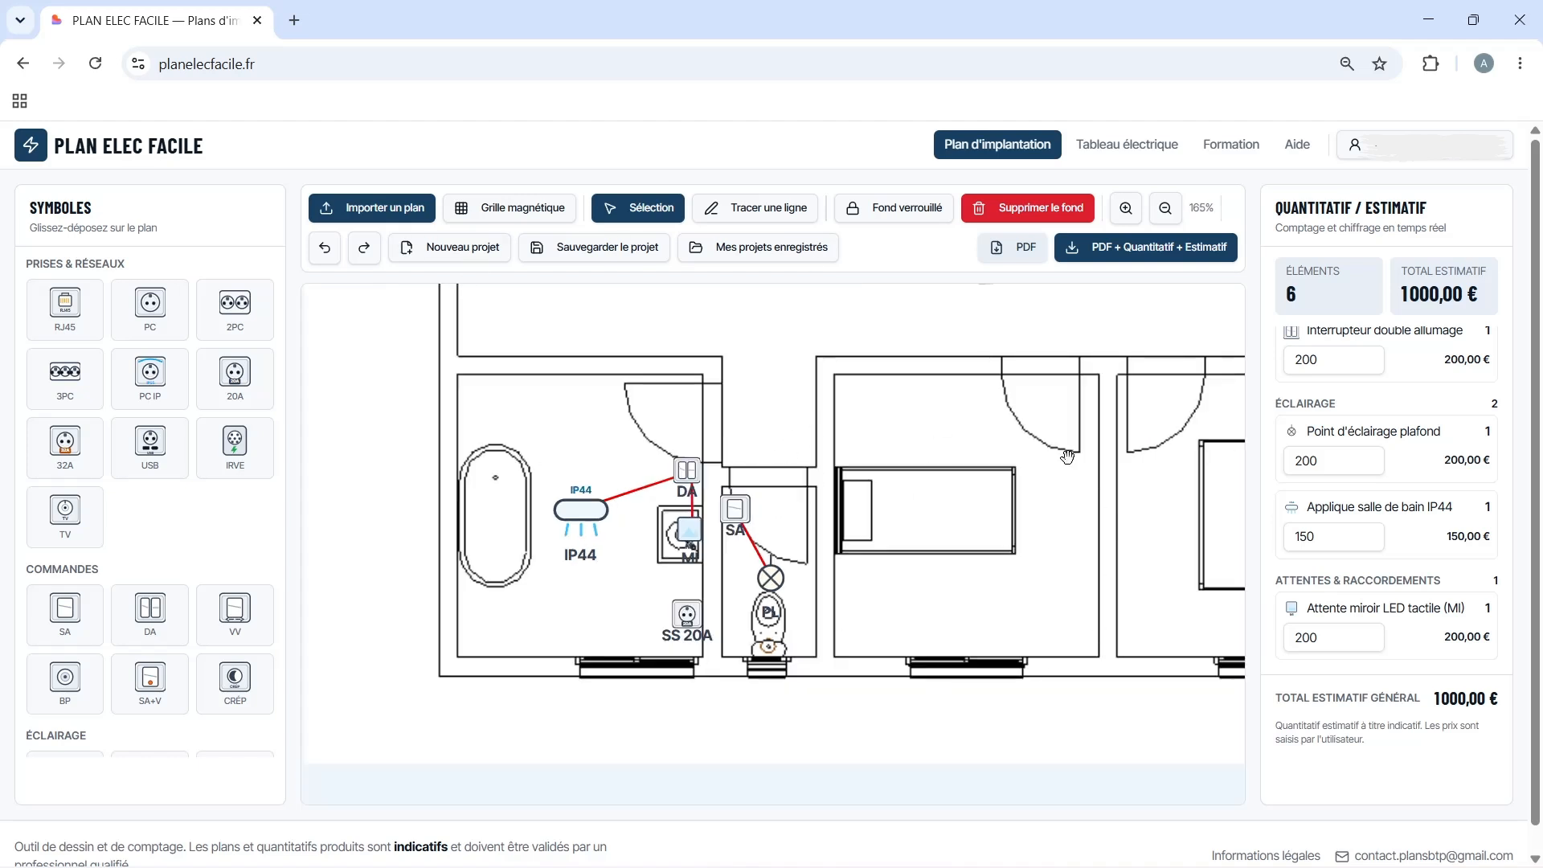